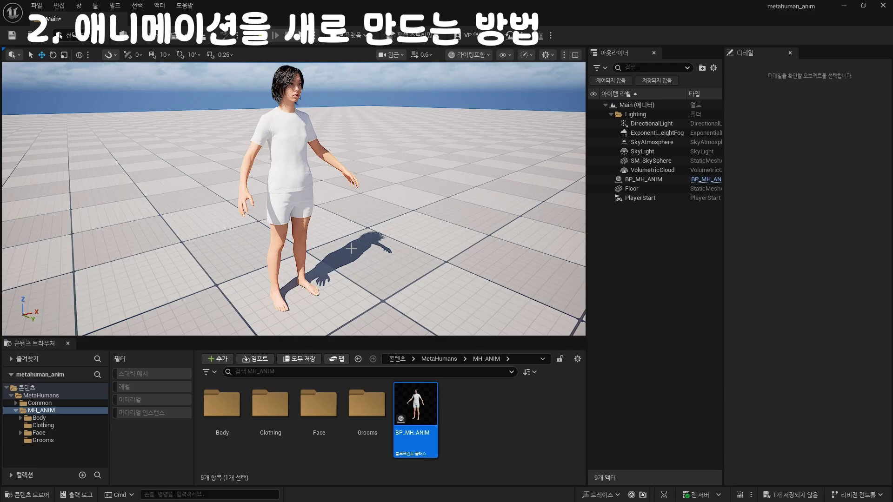
# - Add a new level sequence to the level and save it
pyautogui.click(180, 36)
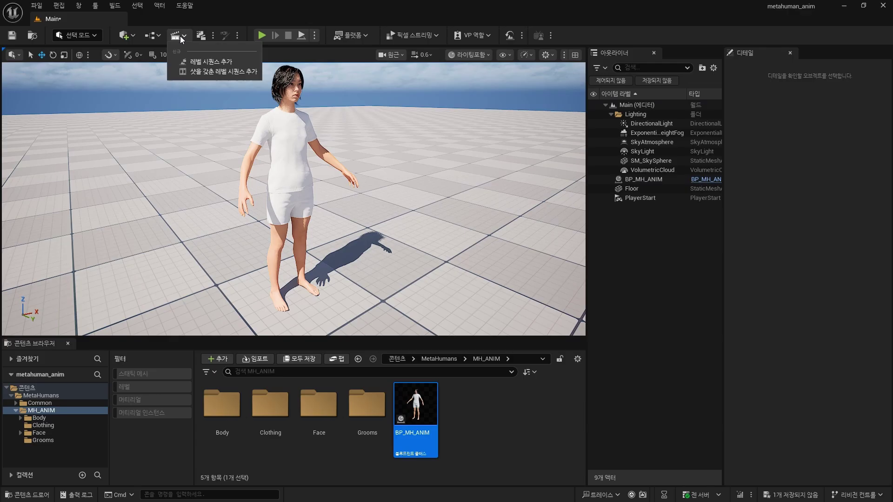
pyautogui.click(184, 61)
pyautogui.click(666, 399)
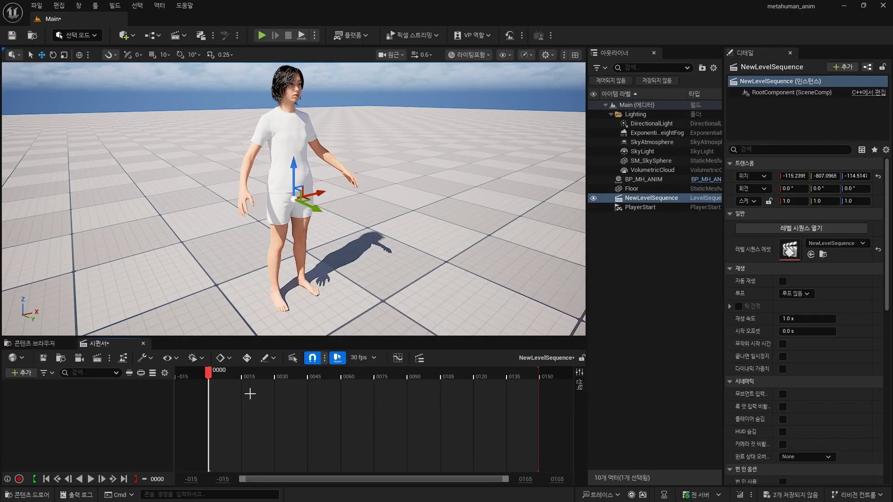
# - Drag BP_MH_ANIM into Sequencer, then select its MetaHuman_ControlRig track and the right foot IK control
pyautogui.click(660, 179)
pyautogui.moveTo(661, 178); pyautogui.dragTo(102, 390)
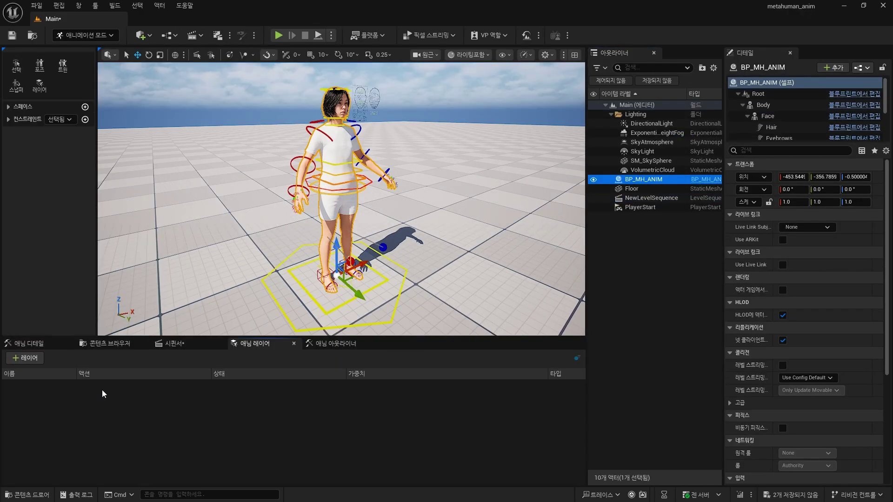
pyautogui.click(188, 344)
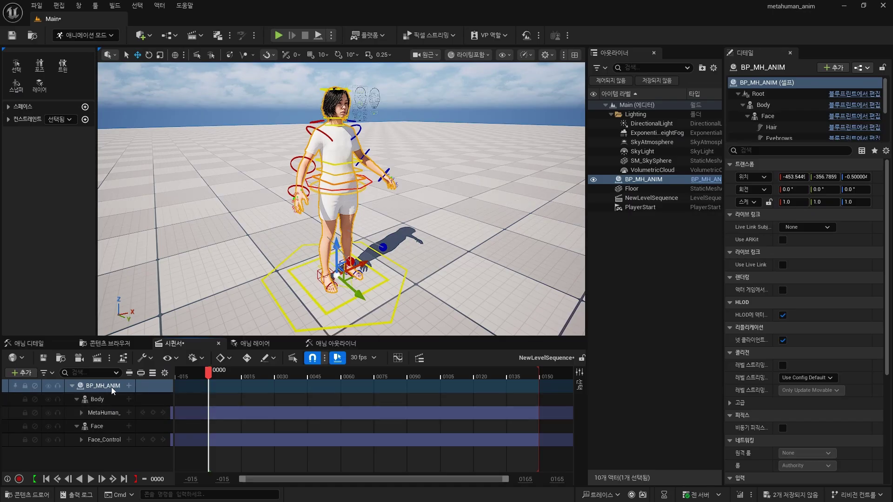
pyautogui.click(99, 412)
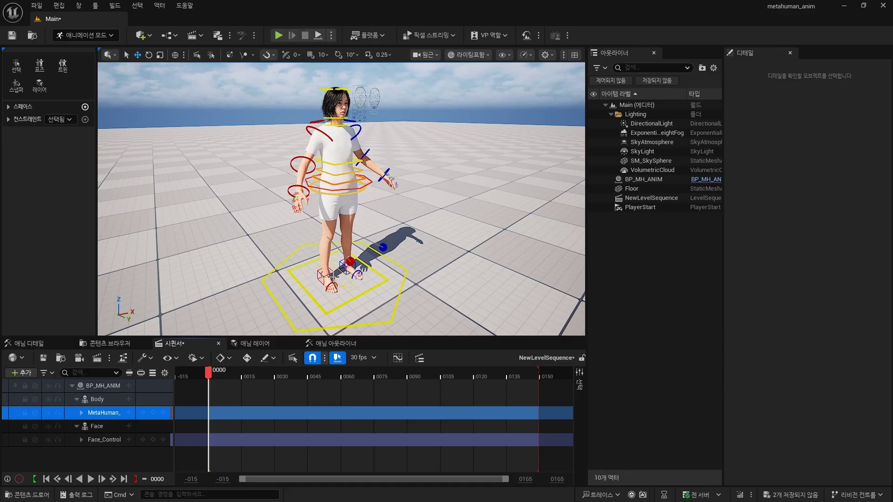
pyautogui.click(344, 275)
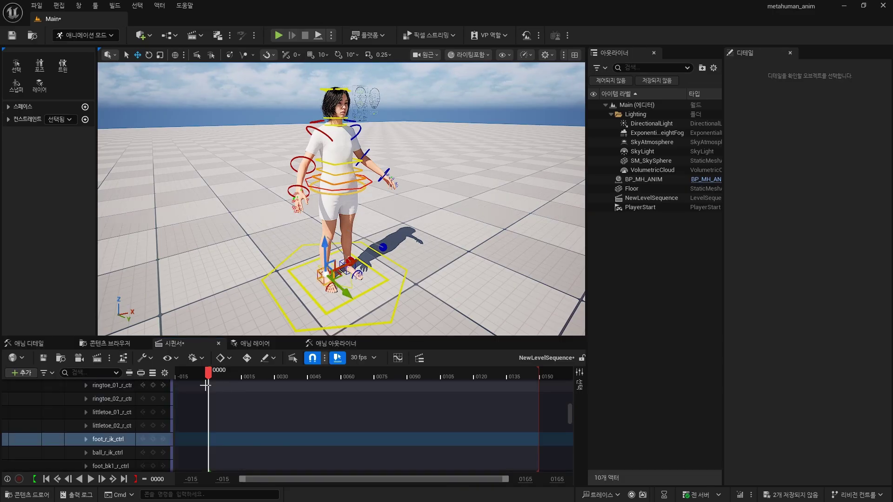
# - Key the right foot at frame 0, step it forward at frame 15, then raise and tilt it
pyautogui.click(154, 440)
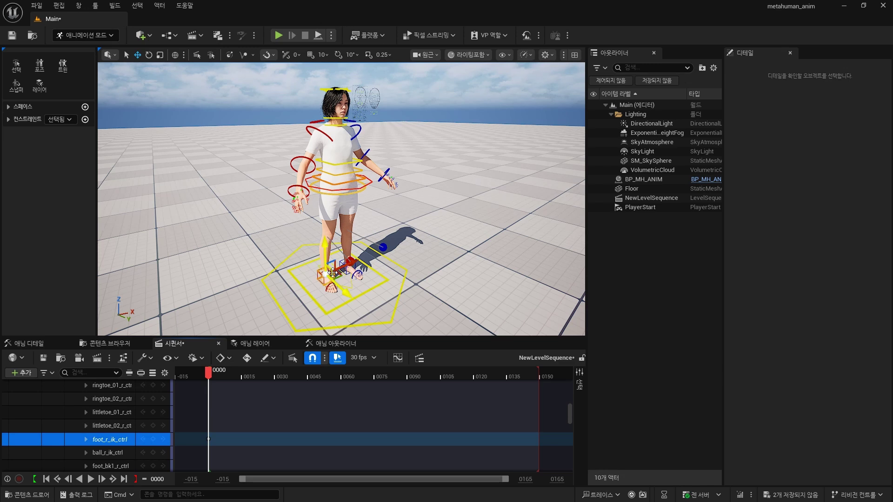
pyautogui.moveTo(332, 273)
pyautogui.mouseDown()
pyautogui.moveTo(368, 261)
pyautogui.moveTo(405, 266)
pyautogui.mouseUp()
pyautogui.click(241, 373)
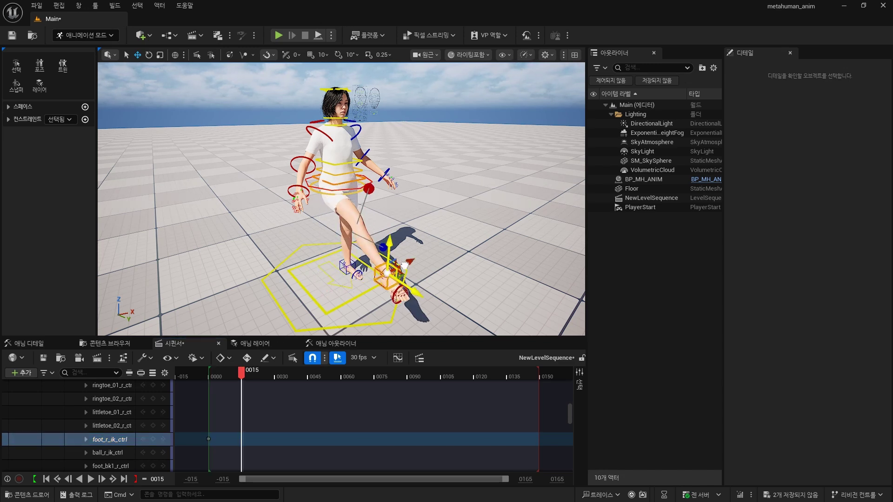
pyautogui.click(153, 440)
pyautogui.moveTo(232, 373)
pyautogui.mouseDown()
pyautogui.moveTo(199, 372)
pyautogui.moveTo(256, 376)
pyautogui.mouseUp()
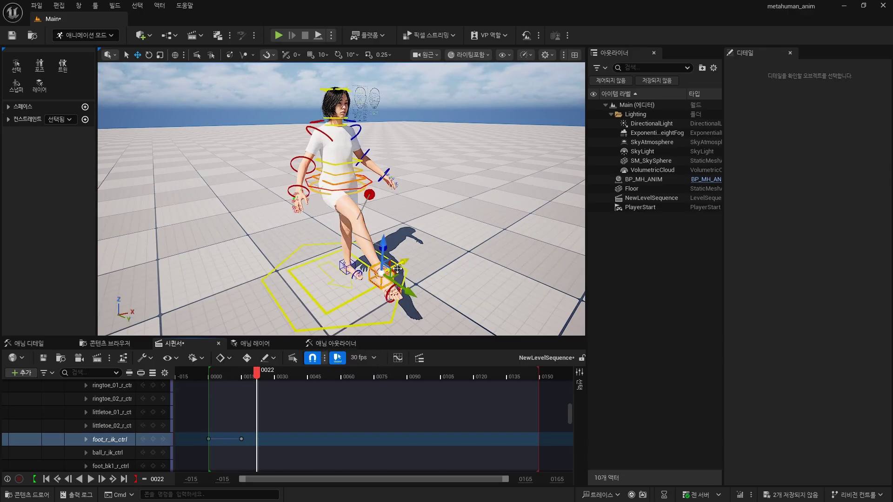
pyautogui.moveTo(390, 269); pyautogui.dragTo(402, 242)
pyautogui.press('e')
pyautogui.moveTo(439, 270); pyautogui.dragTo(441, 244)
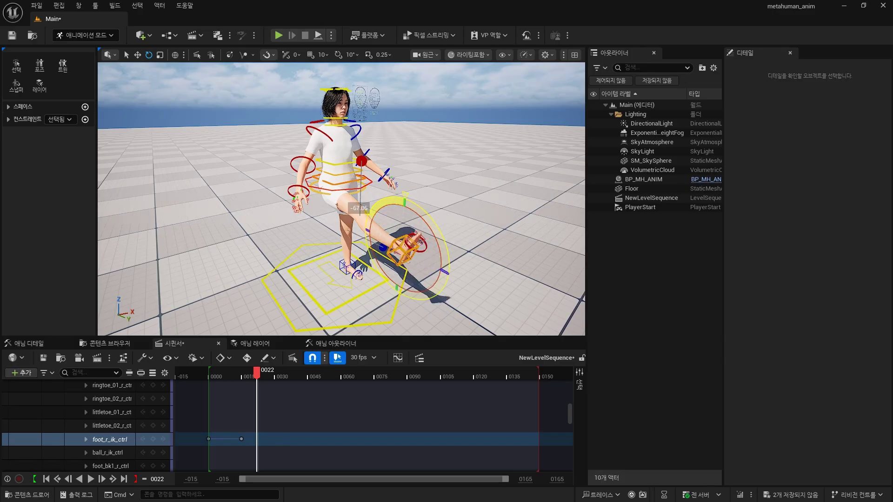
# - Rotate the right forearm upward and select the right hand control
pyautogui.click(313, 151)
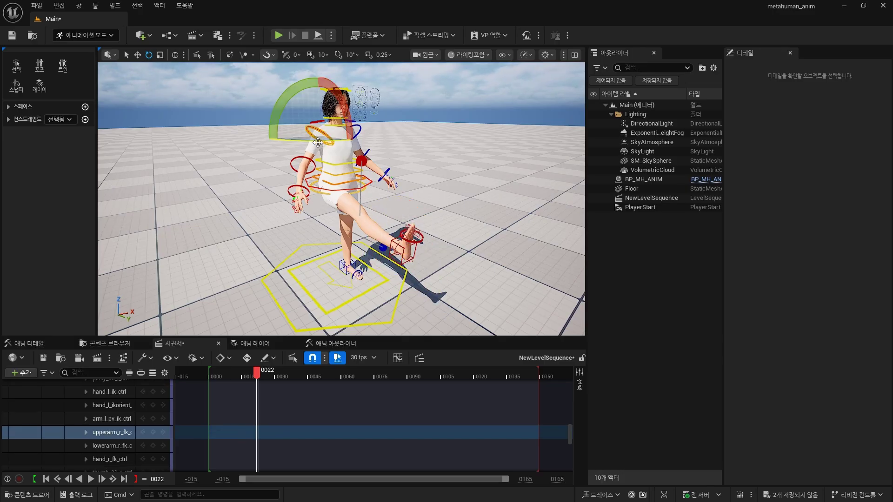
pyautogui.moveTo(312, 150)
pyautogui.mouseDown()
pyautogui.moveTo(309, 132)
pyautogui.moveTo(303, 145)
pyautogui.mouseUp()
pyautogui.click(305, 148)
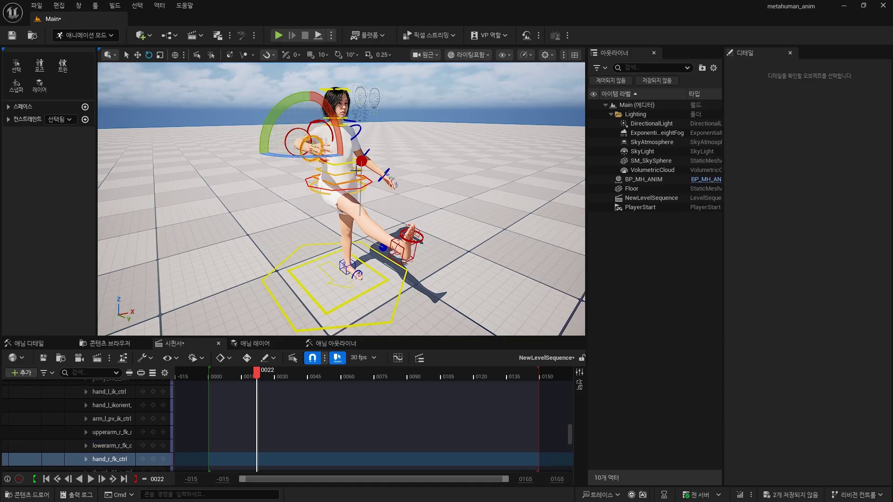
# - Undo the most recent arm and foot control moves with Ctrl+Z
pyautogui.hotkey('ctrl', 'z')
pyautogui.hotkey('ctrl', 'z')
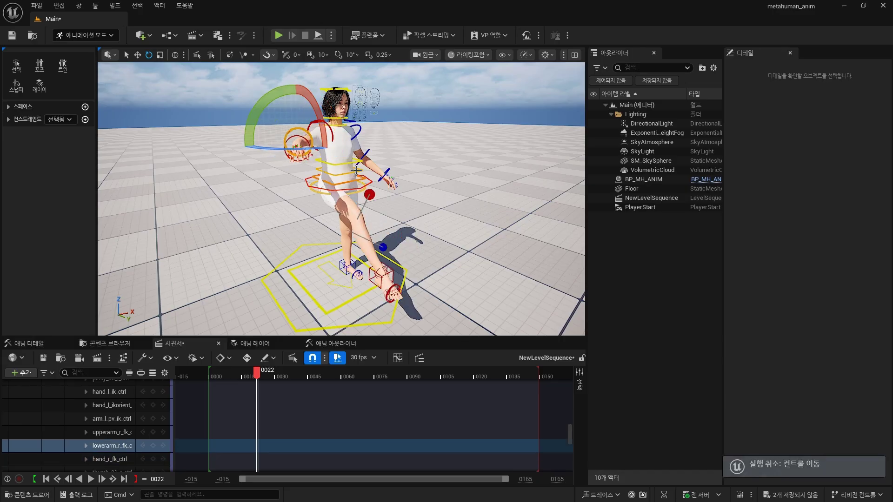
pyautogui.hotkey('ctrl', 'z')
pyautogui.hotkey('ctrl', 'z')
pyautogui.hotkey('ctrl', 'z')
pyautogui.hotkey('ctrl', 'z')
pyautogui.press('w')
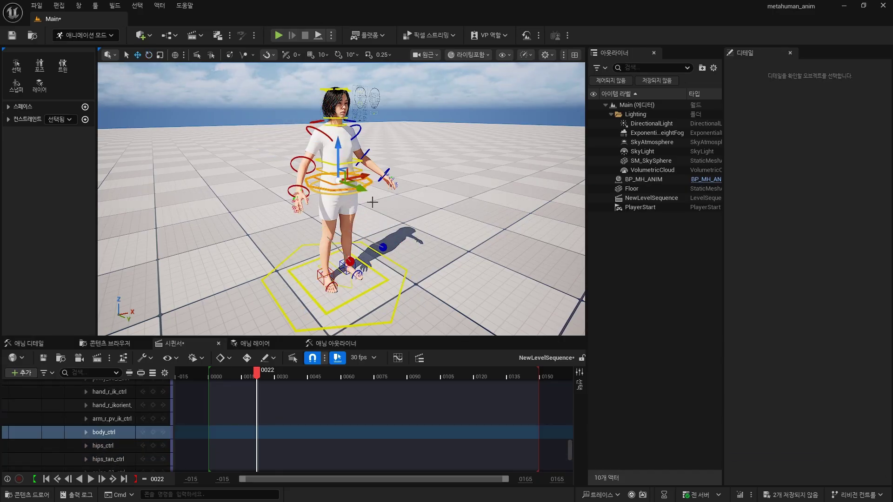
pyautogui.hotkey('ctrl', 'z')
pyautogui.hotkey('ctrl', 'z')
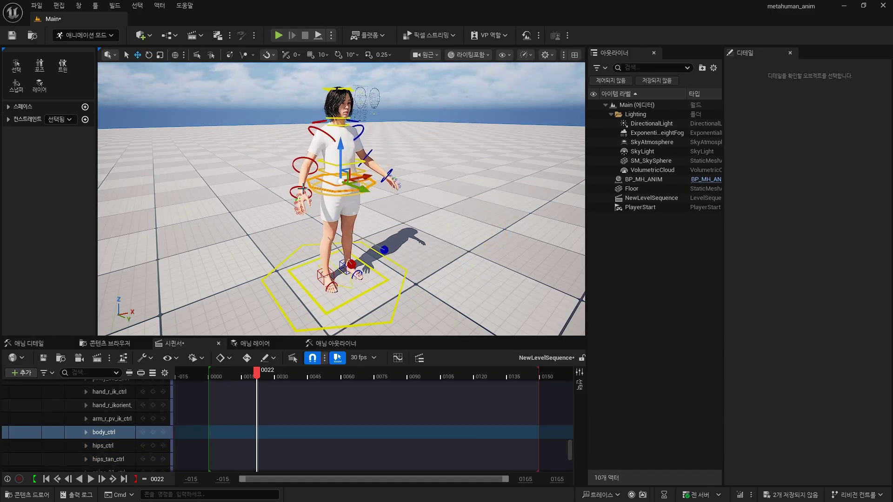
# - Test lowering the body and lifting the right foot, then undo those and earlier edits
pyautogui.moveTo(341, 141); pyautogui.dragTo(339, 141)
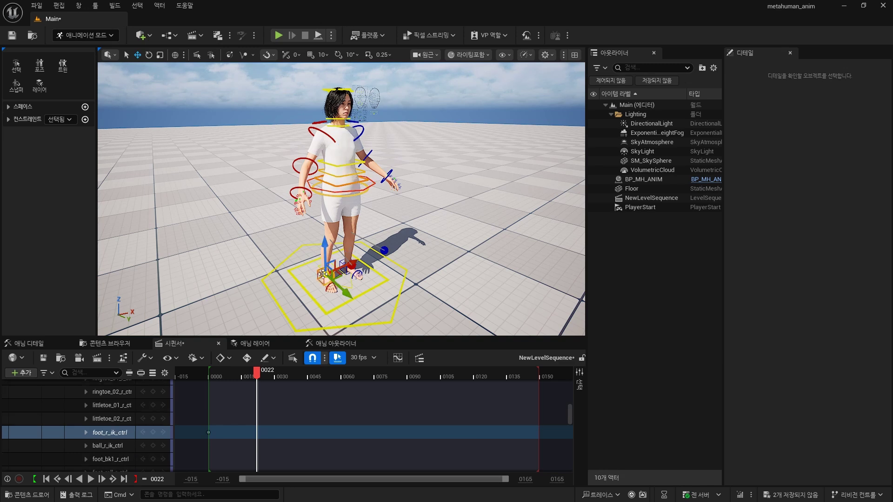
pyautogui.moveTo(332, 273); pyautogui.dragTo(342, 272)
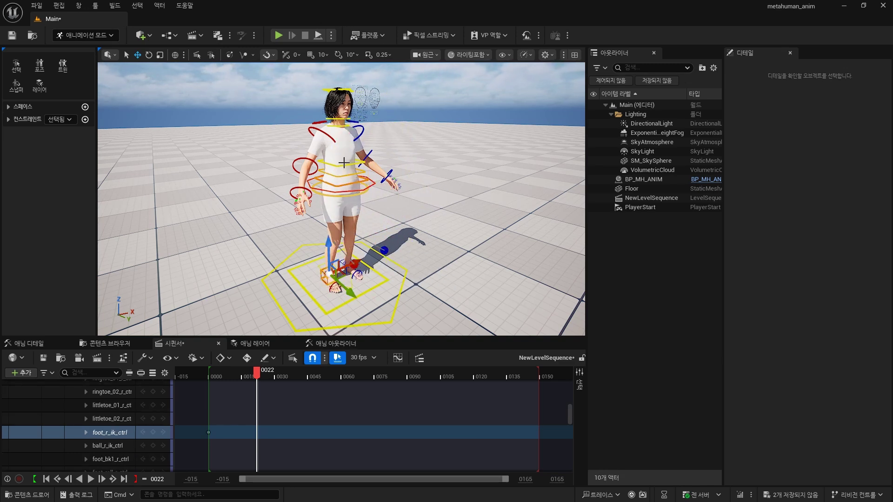
pyautogui.hotkey('ctrl', 'z')
pyautogui.hotkey('ctrl', 'z')
pyautogui.hotkey('ctrl', 'z')
pyautogui.hotkey('ctrl', 'z')
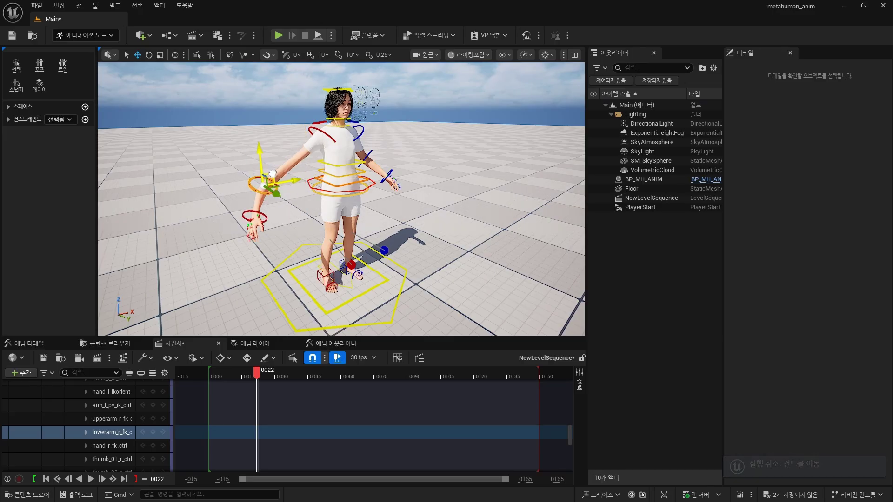
pyautogui.hotkey('ctrl', 'z')
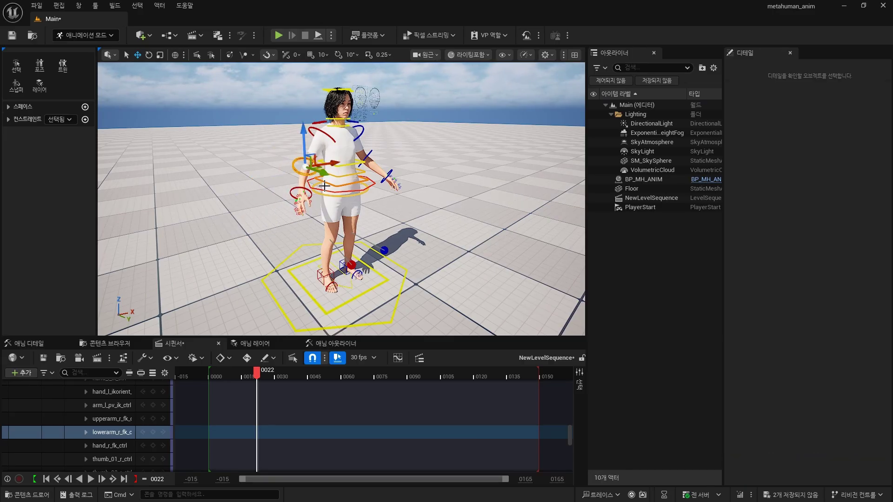
pyautogui.hotkey('ctrl', 'z')
pyautogui.hotkey('ctrl', 'z')
pyautogui.hotkey('ctrl', 'z')
pyautogui.hotkey('ctrl', 'z')
pyautogui.hotkey('ctrl', 'z')
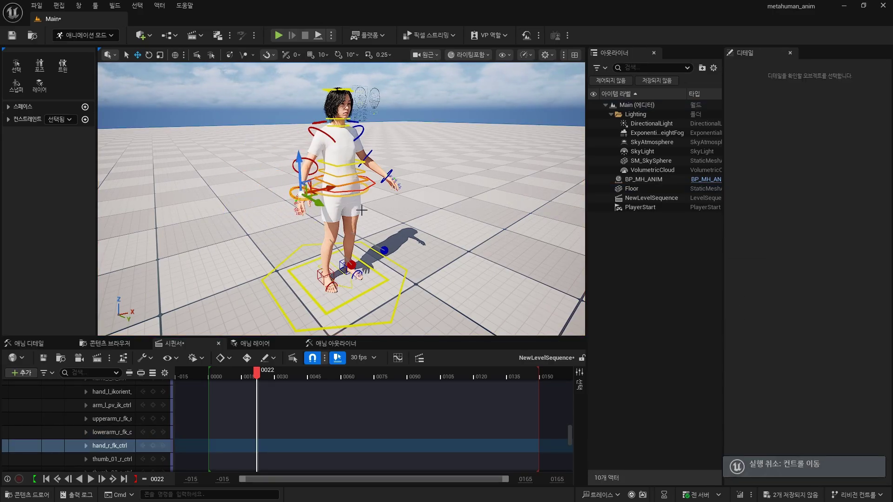
pyautogui.hotkey('ctrl', 'z')
pyautogui.hotkey('ctrl', 'z')
pyautogui.hotkey('ctrl', 'z')
pyautogui.hotkey('ctrl', 'z')
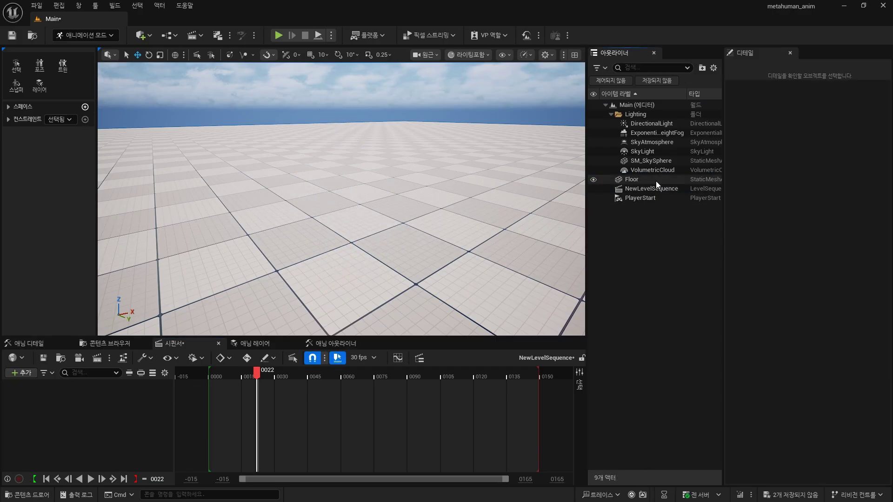
# - Create a Modular Rig from SKM_MH_ANIM_BodyMesh in the Body folder
pyautogui.click(109, 344)
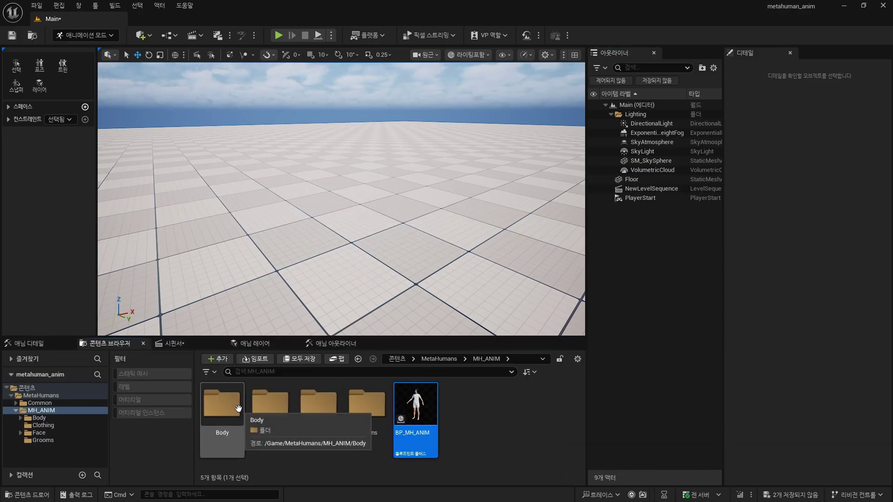
pyautogui.doubleClick(222, 404)
pyautogui.rightClick(370, 433)
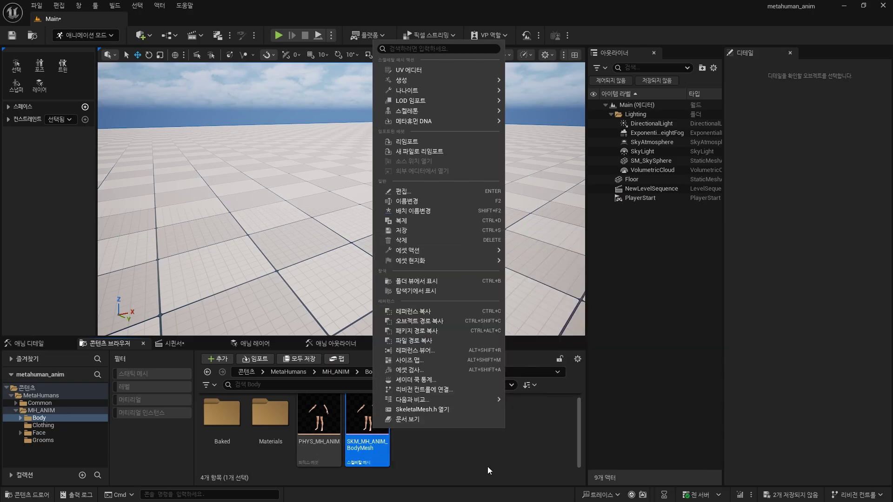
pyautogui.moveTo(454, 83)
pyautogui.moveTo(558, 105)
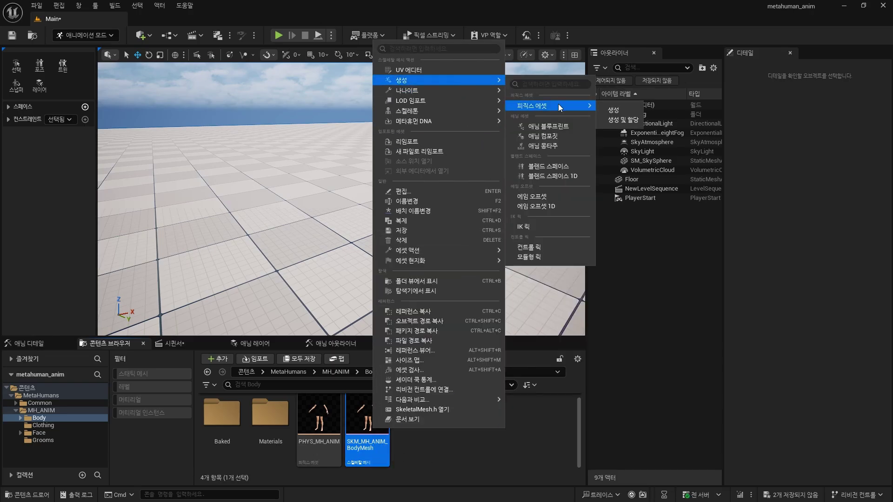
pyautogui.click(530, 255)
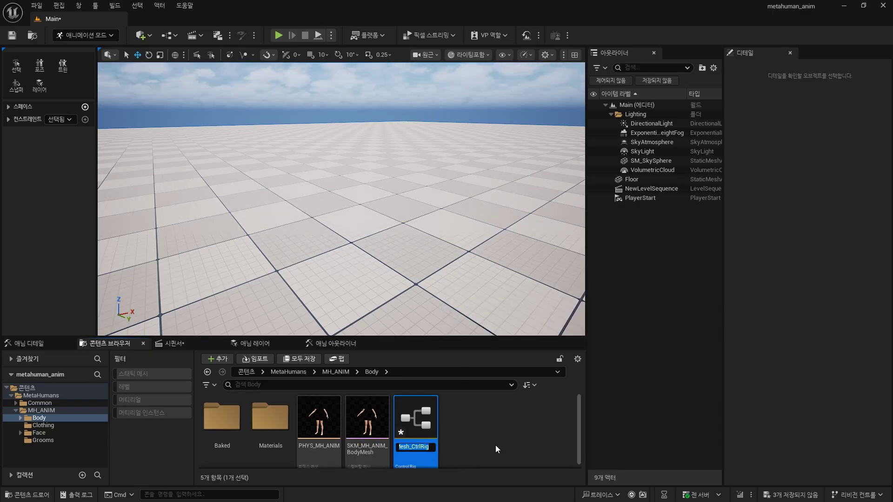
# - Replace 'Ctrl' with 'module' in the new rig's name and open the rig
pyautogui.hotkey('shift', 'Left')
pyautogui.hotkey('shift', 'Left')
pyautogui.hotkey('shift', 'Left')
pyautogui.hotkey('shift', 'Left')
pyautogui.write('module')
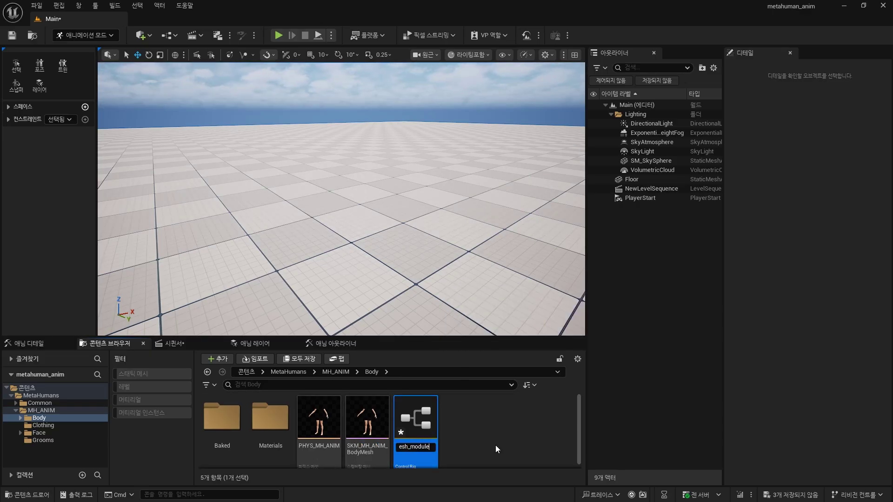
pyautogui.press('Return')
pyautogui.doubleClick(431, 434)
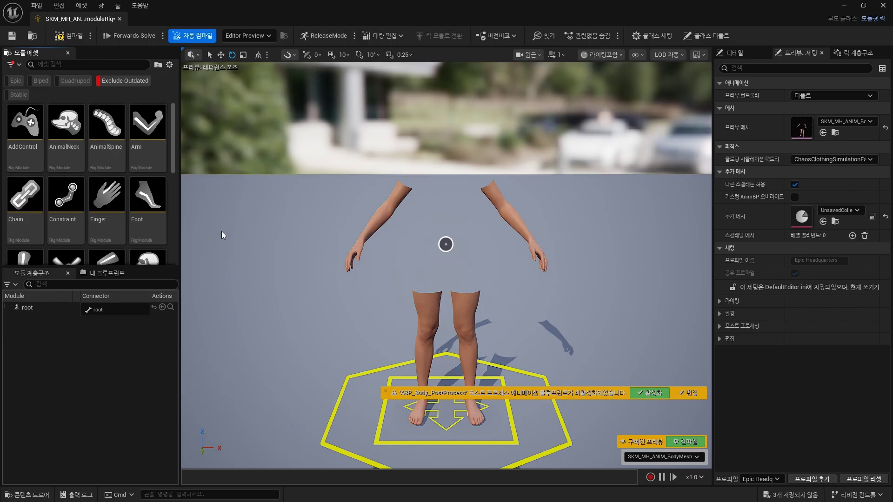
# - Add the spine module, leg modules on both hips, and foot modules on both legs
pyautogui.scroll(-3, 89, 186)
pyautogui.moveTo(25, 196)
pyautogui.mouseDown()
pyautogui.moveTo(447, 254)
pyautogui.moveTo(446, 245)
pyautogui.mouseUp()
pyautogui.scroll(5, 93, 196)
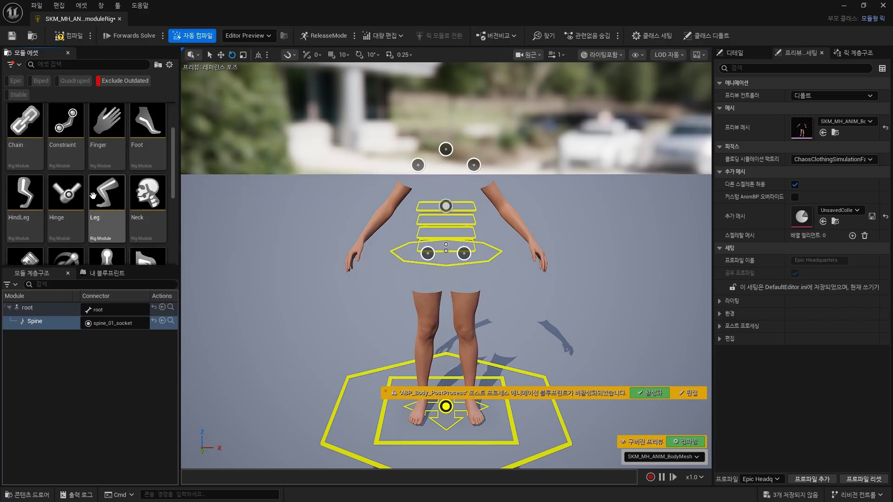
pyautogui.moveTo(93, 195); pyautogui.dragTo(427, 254)
pyautogui.moveTo(106, 196); pyautogui.dragTo(464, 253)
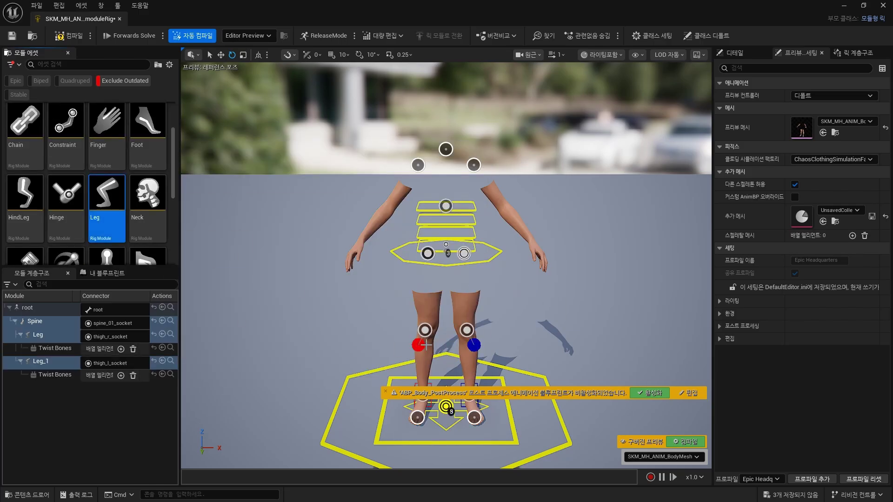
pyautogui.scroll(-3, 107, 196)
pyautogui.scroll(2, 107, 195)
pyautogui.moveTo(148, 116); pyautogui.dragTo(416, 411)
pyautogui.moveTo(148, 116); pyautogui.dragTo(474, 417)
# - Attach a shoulder module to the left shoulder and arm modules to both hands
pyautogui.scroll(2, 116, 177)
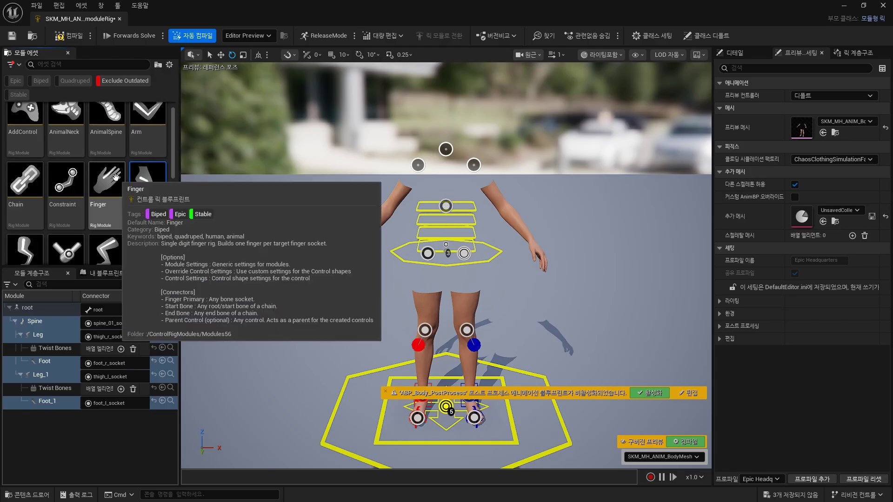
pyautogui.scroll(-5, 116, 177)
pyautogui.moveTo(148, 186)
pyautogui.mouseDown()
pyautogui.moveTo(473, 165)
pyautogui.moveTo(348, 190)
pyautogui.moveTo(419, 165)
pyautogui.mouseUp()
pyautogui.scroll(5, 107, 186)
pyautogui.moveTo(148, 122); pyautogui.dragTo(375, 243)
pyautogui.moveTo(148, 122)
pyautogui.mouseDown()
pyautogui.moveTo(565, 260)
pyautogui.moveTo(532, 242)
pyautogui.mouseUp()
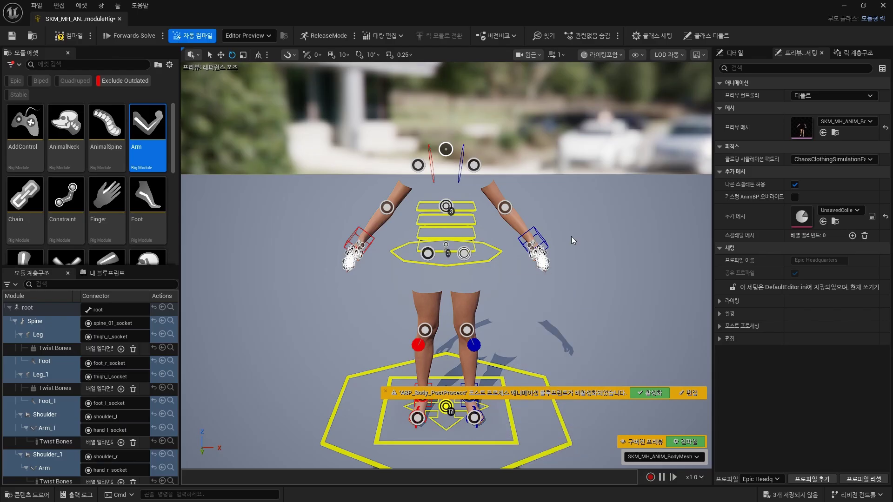
# - Add Finger modules to the left thumb and index finger
pyautogui.moveTo(573, 240); pyautogui.dragTo(573, 240, button='right')
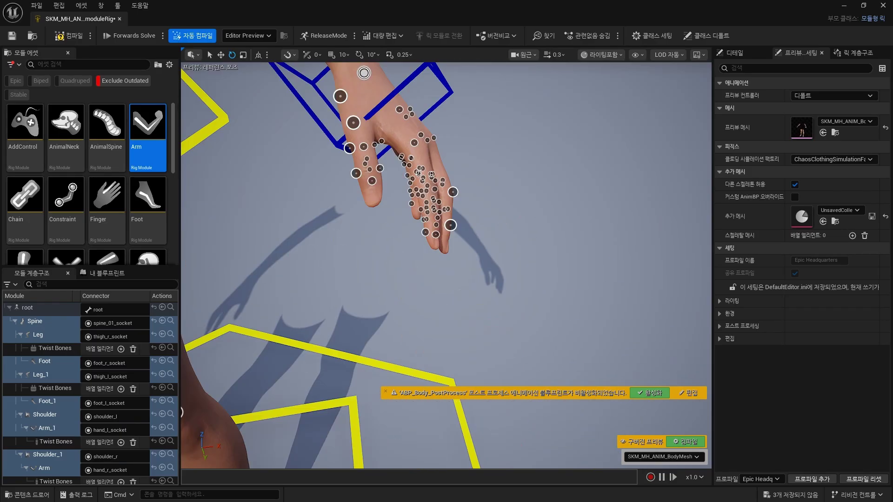
pyautogui.moveTo(107, 198); pyautogui.dragTo(368, 214)
pyautogui.moveTo(368, 214); pyautogui.dragTo(367, 214, button='right')
pyautogui.moveTo(107, 209); pyautogui.dragTo(385, 227)
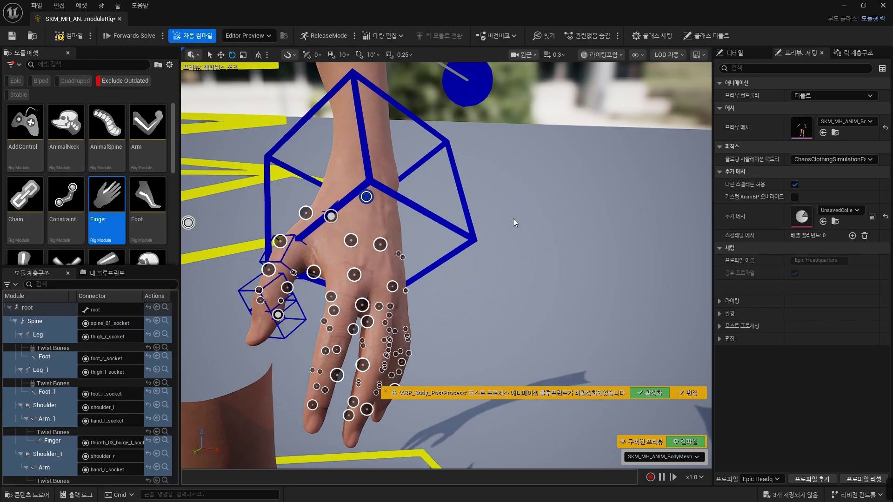
pyautogui.moveTo(515, 222); pyautogui.dragTo(515, 223, button='right')
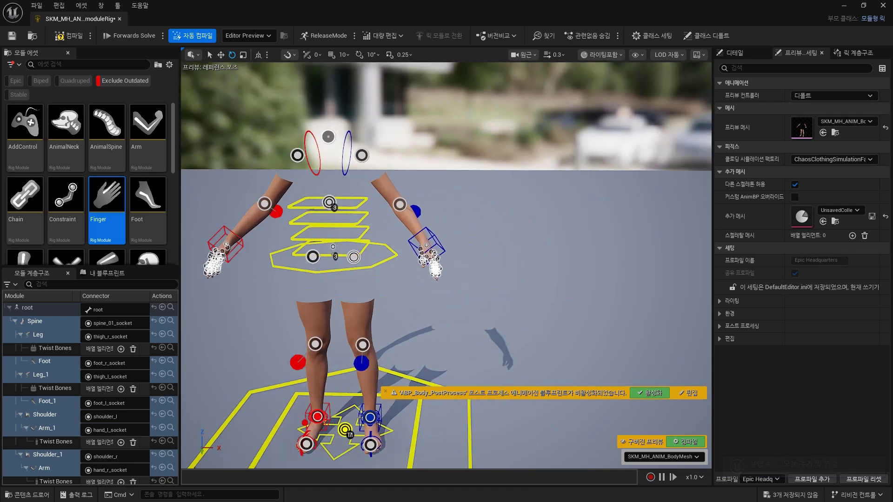
# - Attach the Neck module to the neck socket and compile and save the rig
pyautogui.scroll(-3, 149, 232)
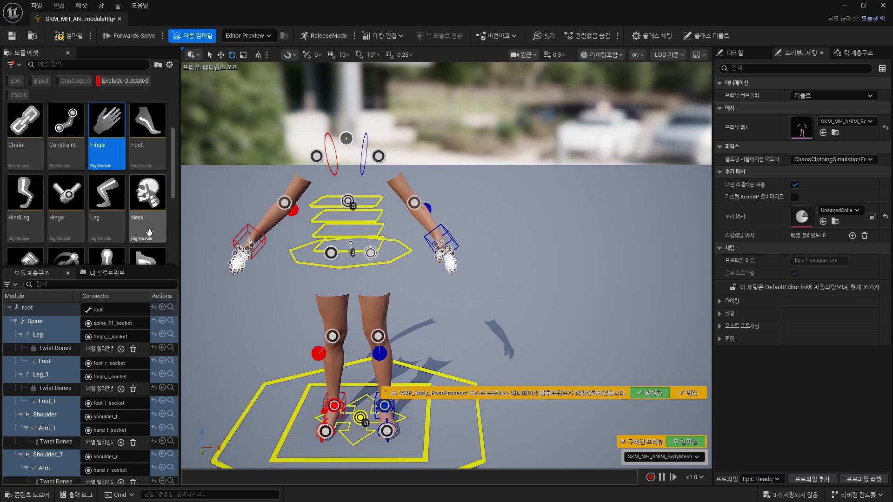
pyautogui.moveTo(357, 163); pyautogui.dragTo(347, 133)
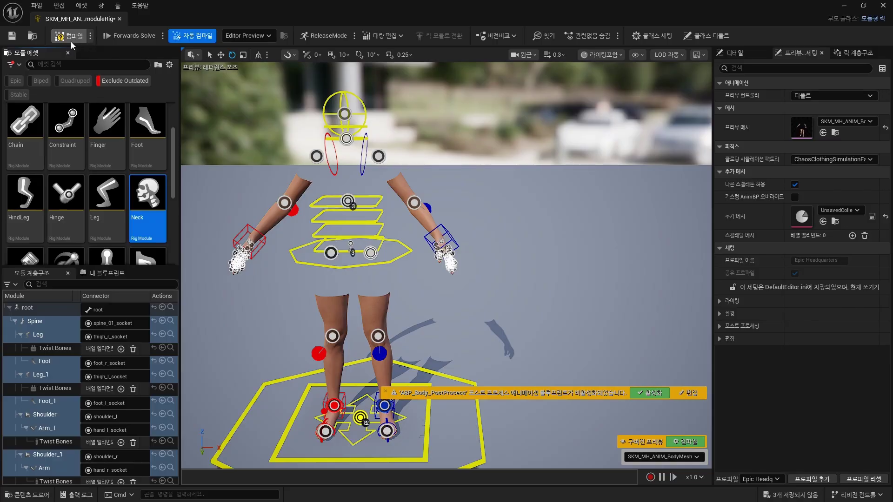
pyautogui.click(12, 35)
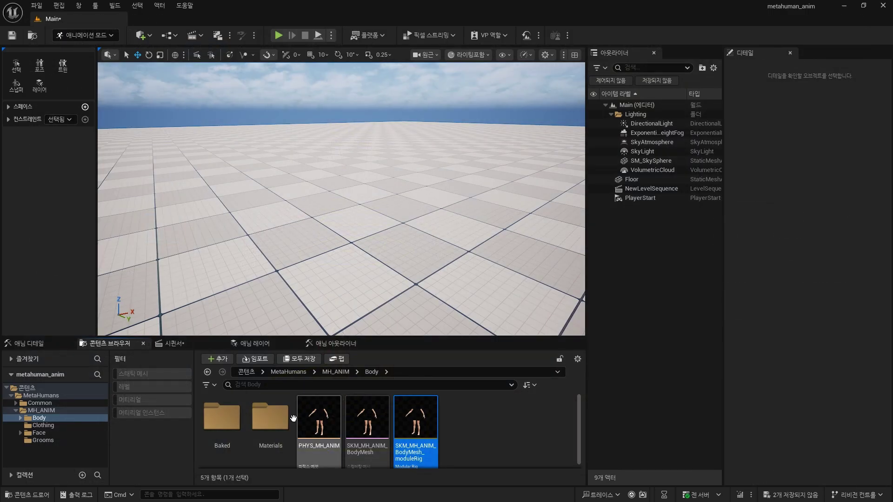
# - Place BP_MH_ANIM from the MH_ANIM folder into the level and the level sequence
pyautogui.click(78, 408)
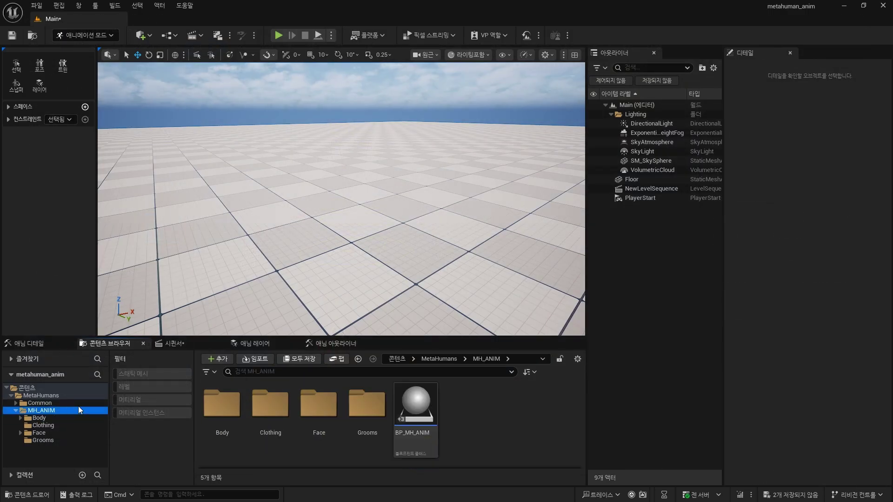
pyautogui.moveTo(416, 404); pyautogui.dragTo(360, 286)
pyautogui.doubleClick(651, 198)
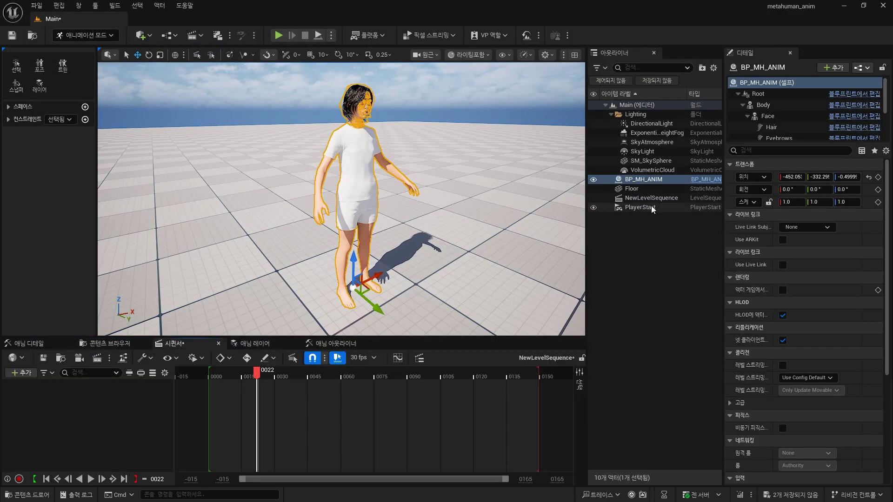
pyautogui.moveTo(121, 388); pyautogui.dragTo(121, 389)
# - Replace MetaHuman_ControlRig on the Body with the layered SKM_MH_ANIM_BodyMesh_moduleRig
pyautogui.click(100, 415)
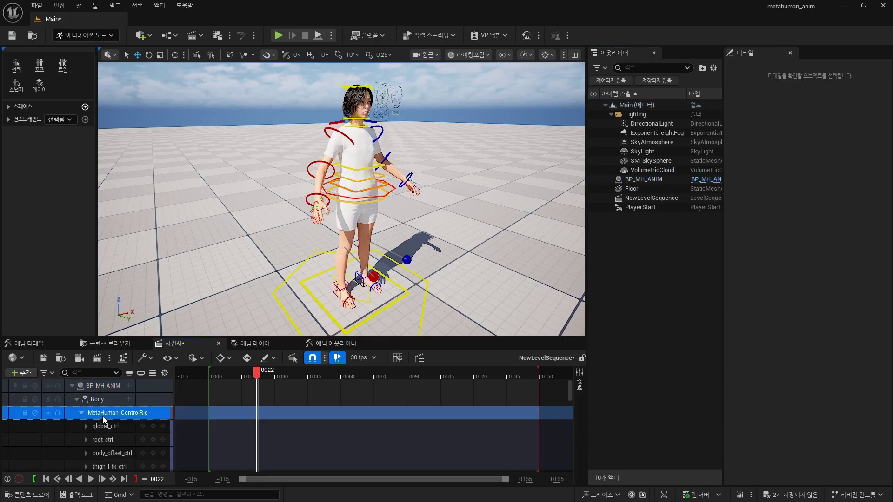
pyautogui.press('Delete')
pyautogui.click(129, 401)
pyautogui.moveTo(205, 195)
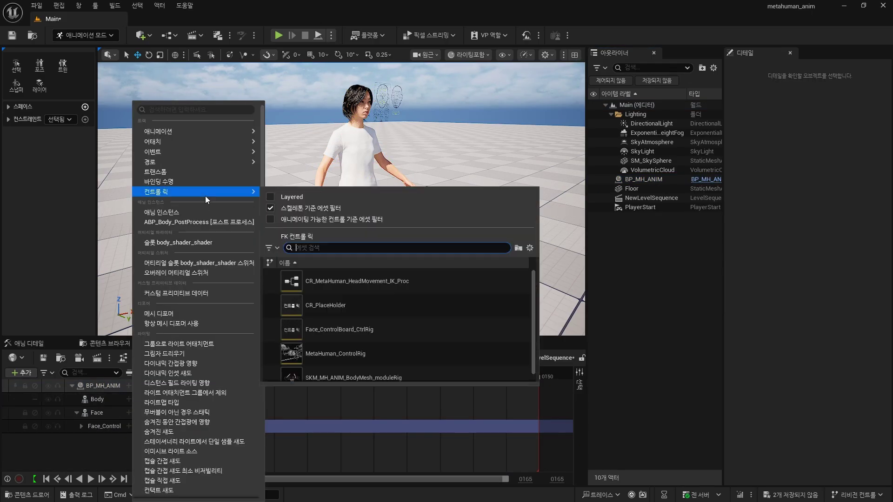
pyautogui.click(270, 197)
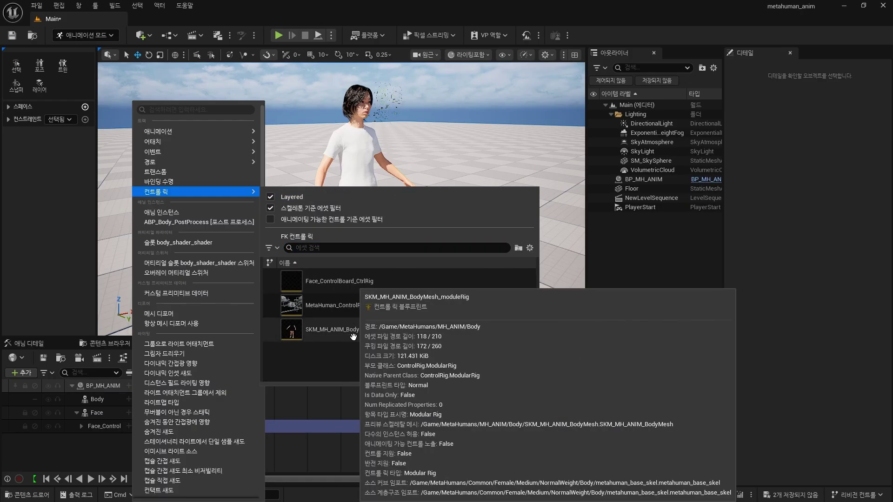
pyautogui.click(408, 336)
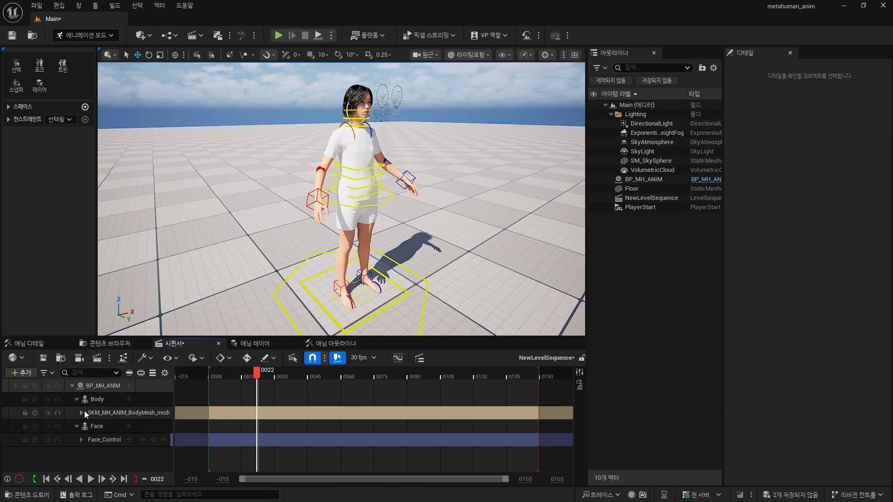
# - Raise the right hand toward the chest and select the right elbow pole-vector control
pyautogui.scroll(3, 330, 205)
pyautogui.click(299, 249)
pyautogui.moveTo(299, 249)
pyautogui.mouseDown()
pyautogui.moveTo(356, 167)
pyautogui.moveTo(255, 157)
pyautogui.mouseUp()
pyautogui.press('e')
pyautogui.click(315, 167)
pyautogui.press('w')
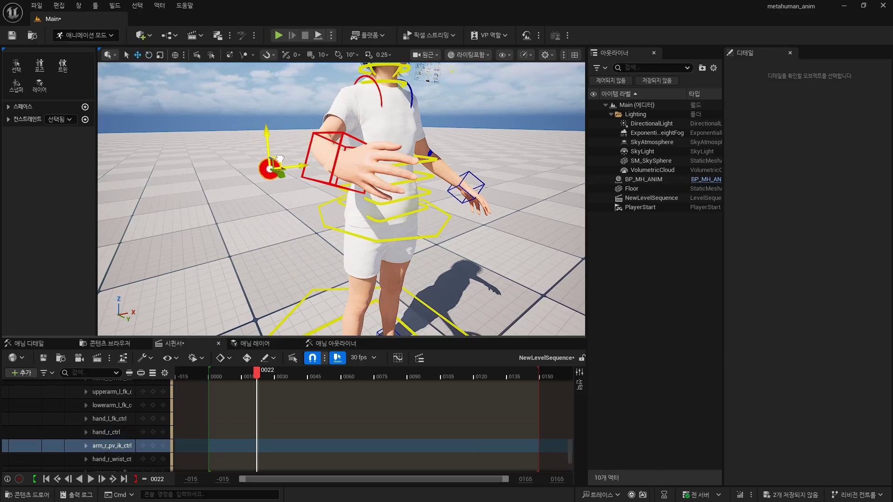
pyautogui.press('Escape')
pyautogui.press('e')
# - Pull the right foot back and up, raise the knee, tilt the foot down, and key at frame 0000
pyautogui.scroll(-4, 342, 199)
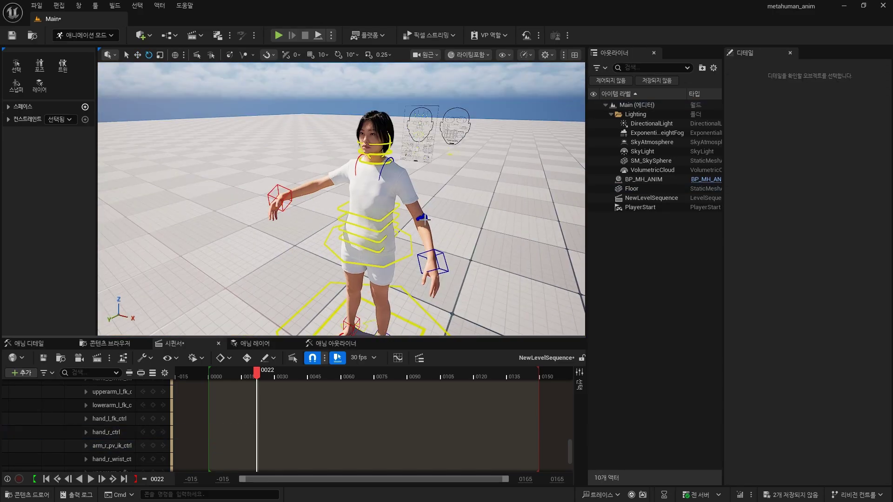
pyautogui.keyDown('alt'); pyautogui.moveTo(342, 200); pyautogui.dragTo(279, 200); pyautogui.keyUp('alt')
pyautogui.click(363, 293)
pyautogui.press('w')
pyautogui.moveTo(363, 293); pyautogui.dragTo(470, 240)
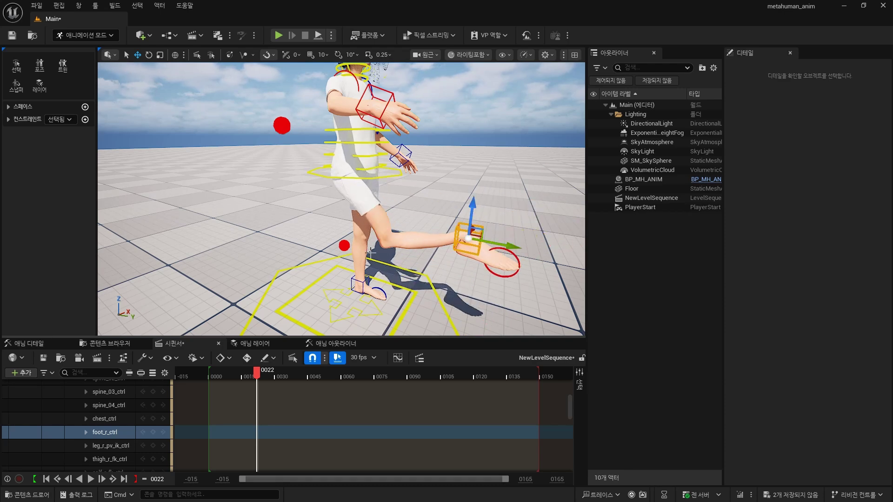
pyautogui.click(344, 244)
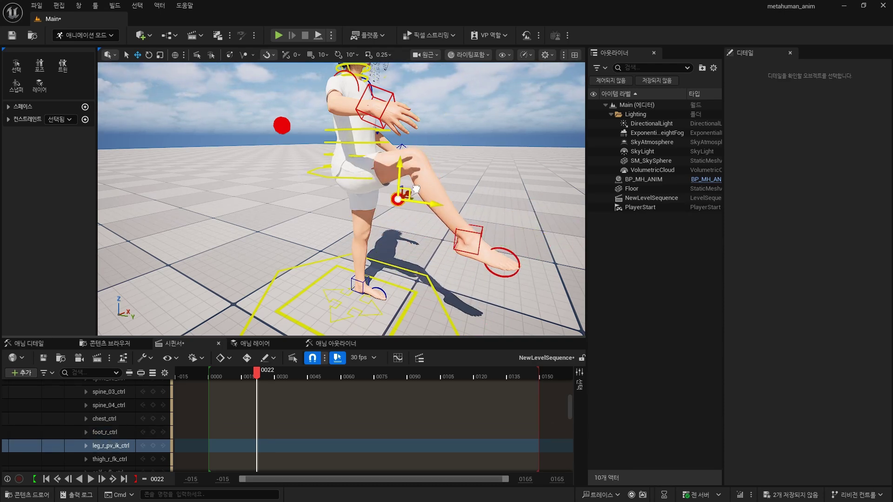
pyautogui.moveTo(355, 240); pyautogui.dragTo(431, 158)
pyautogui.click(468, 239)
pyautogui.press('e')
pyautogui.moveTo(472, 190); pyautogui.dragTo(435, 198)
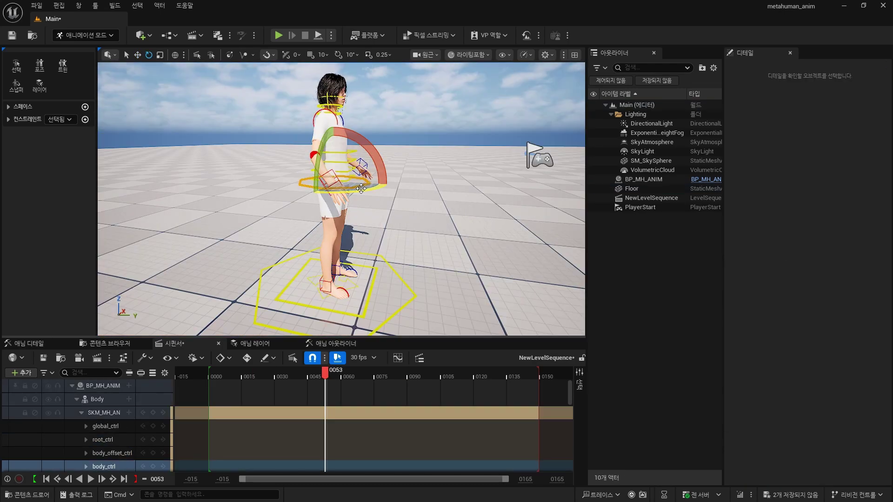
pyautogui.click(153, 413)
# - Move to frame 0060, play back, and select the right hand and both arm pole-vector controls
pyautogui.moveTo(350, 375); pyautogui.dragTo(340, 375)
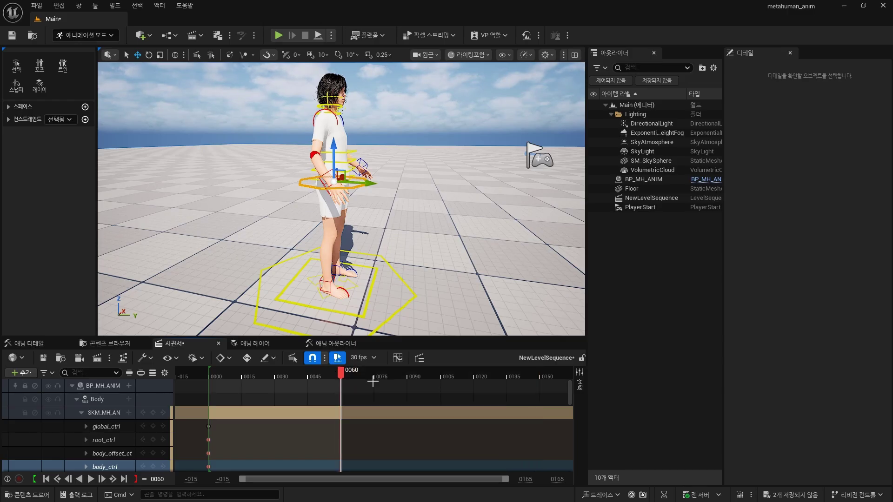
pyautogui.press('space')
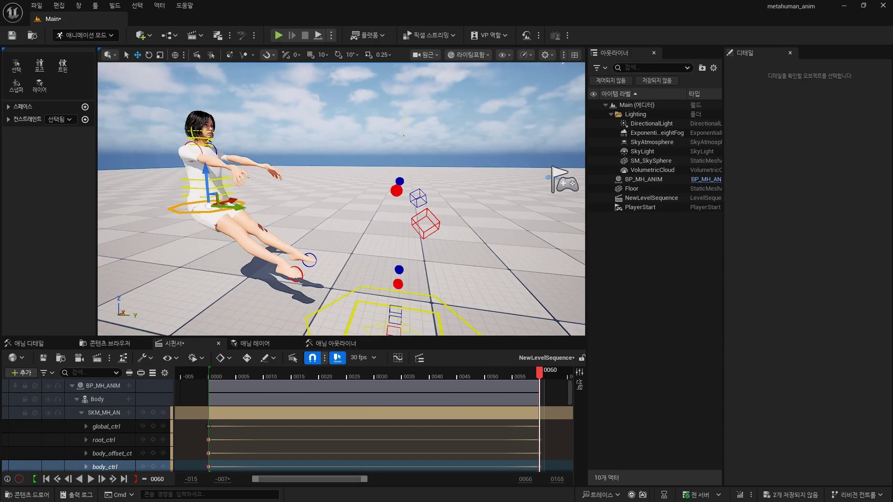
pyautogui.press('space')
pyautogui.click(429, 214)
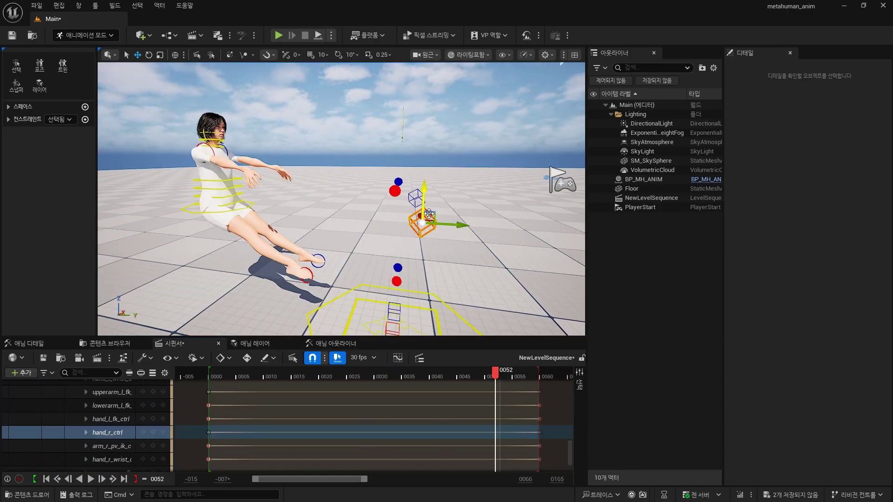
pyautogui.click(142, 449)
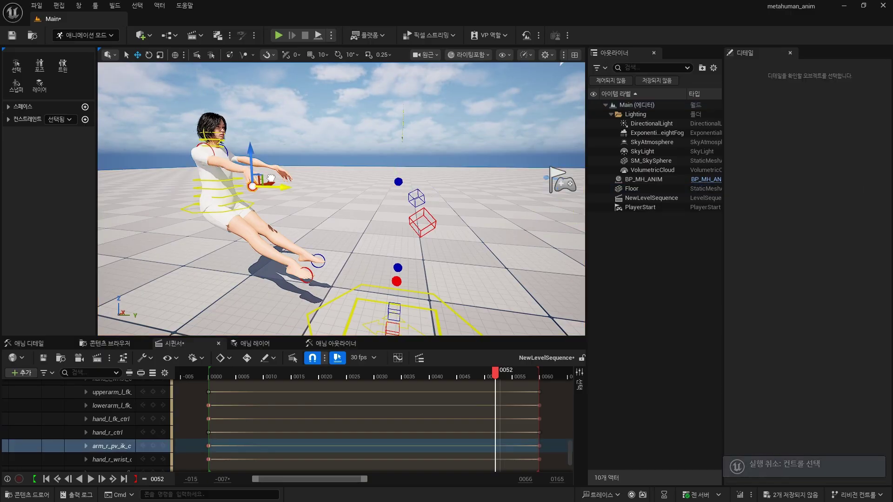
pyautogui.press('space')
pyautogui.scroll(2, 146, 432)
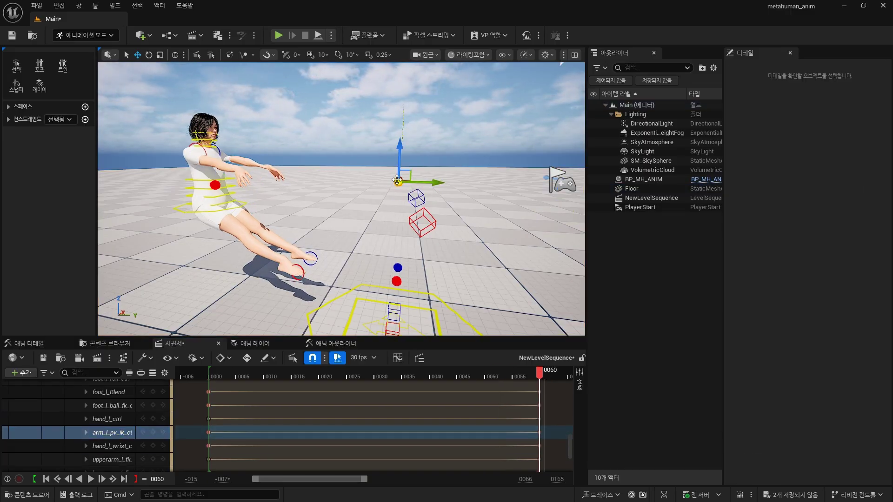
pyautogui.click(146, 434)
pyautogui.press('space')
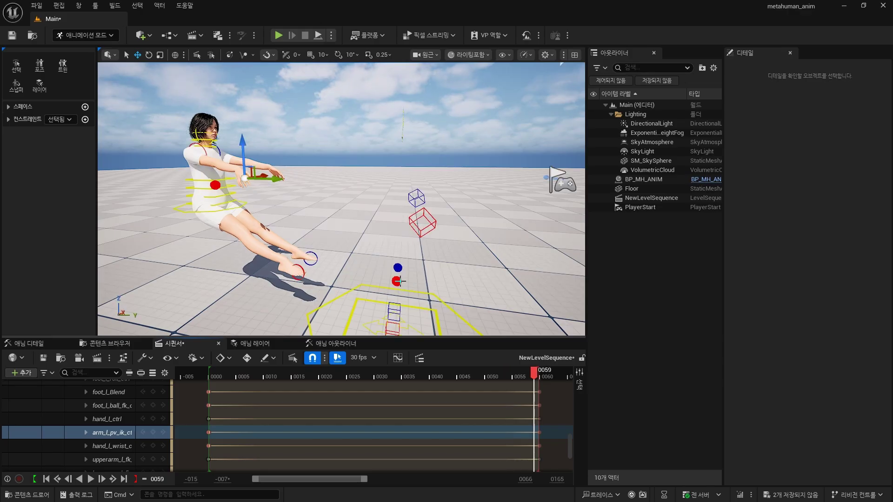
# - Scrub through the motion, select both foot controls, and stop at frame 0057
pyautogui.moveTo(260, 375); pyautogui.dragTo(350, 375)
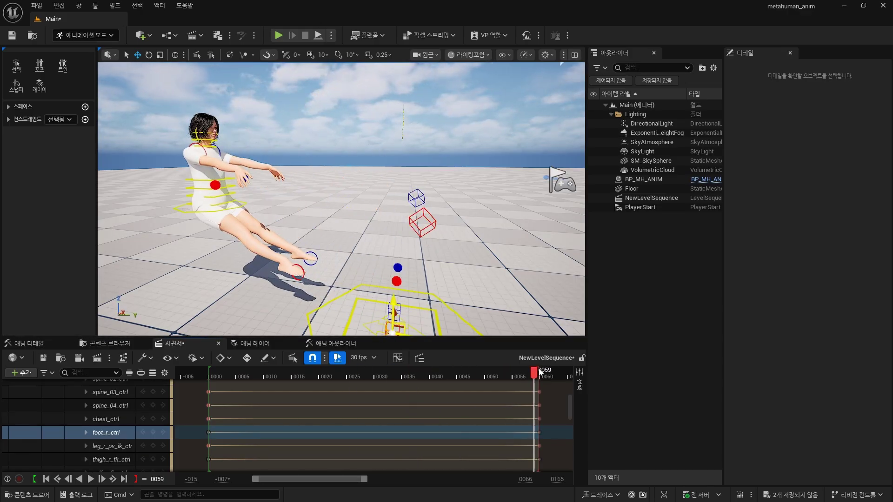
pyautogui.click(273, 245)
pyautogui.click(310, 258)
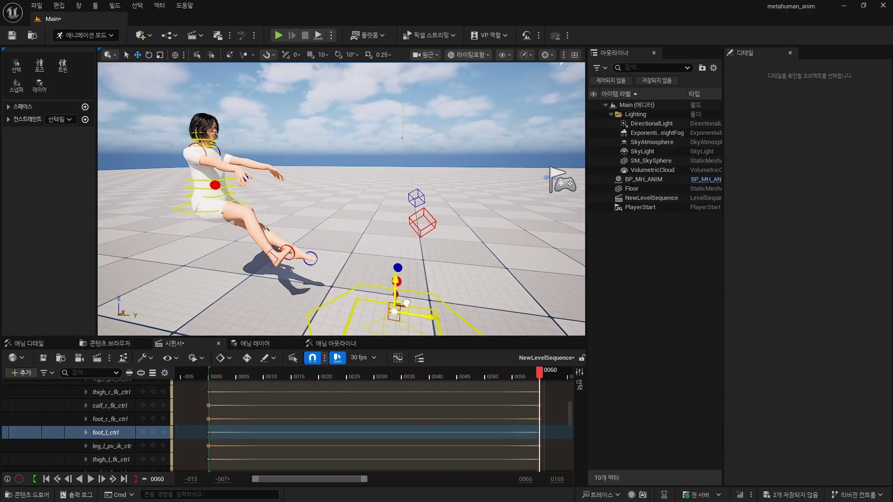
pyautogui.moveTo(240, 379); pyautogui.dragTo(237, 381)
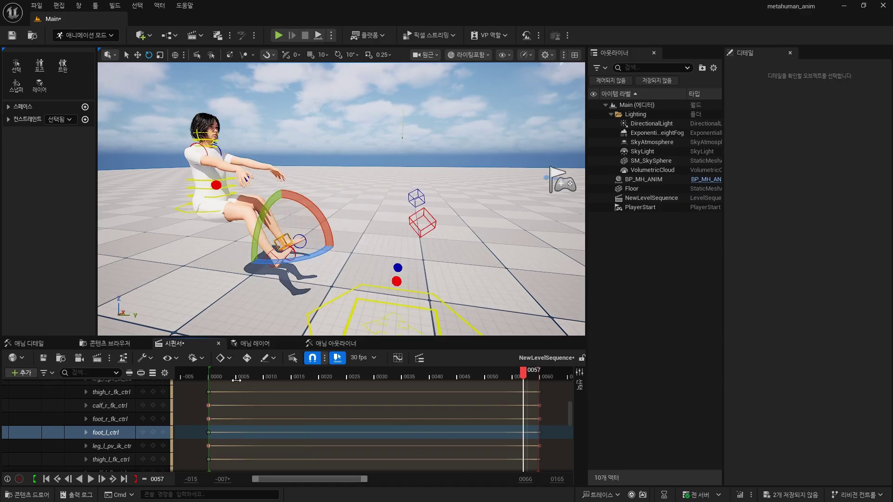
pyautogui.scroll(3, 554, 383)
pyautogui.scroll(3, 546, 388)
# - End the playback range near frame 14 and play the shortened range to check it
pyautogui.scroll(4, 547, 387)
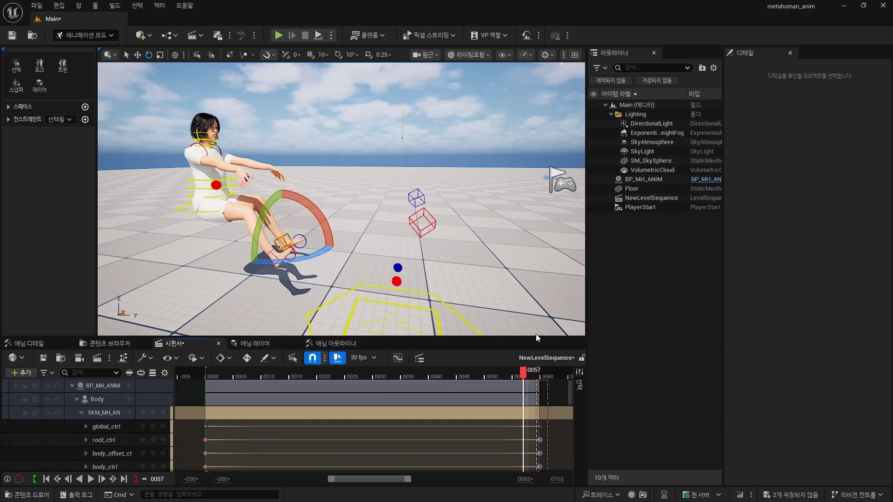
pyautogui.click(286, 374)
pyautogui.moveTo(287, 373); pyautogui.dragTo(277, 383)
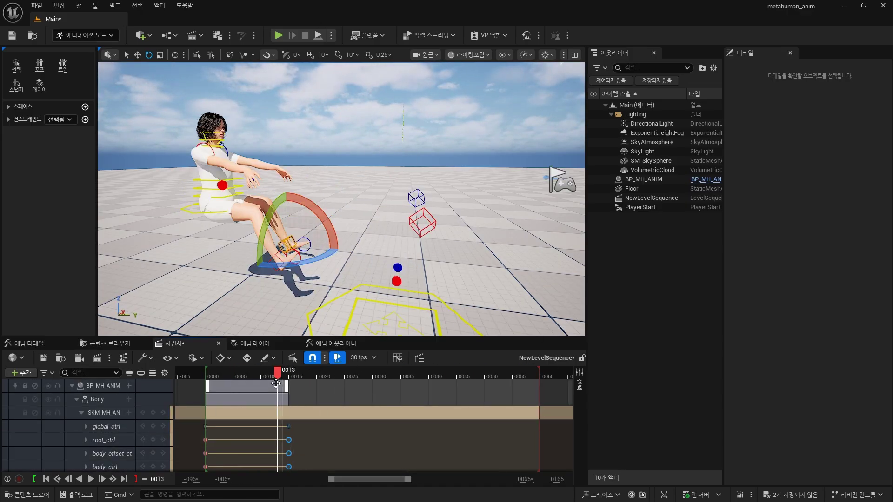
pyautogui.press(']')
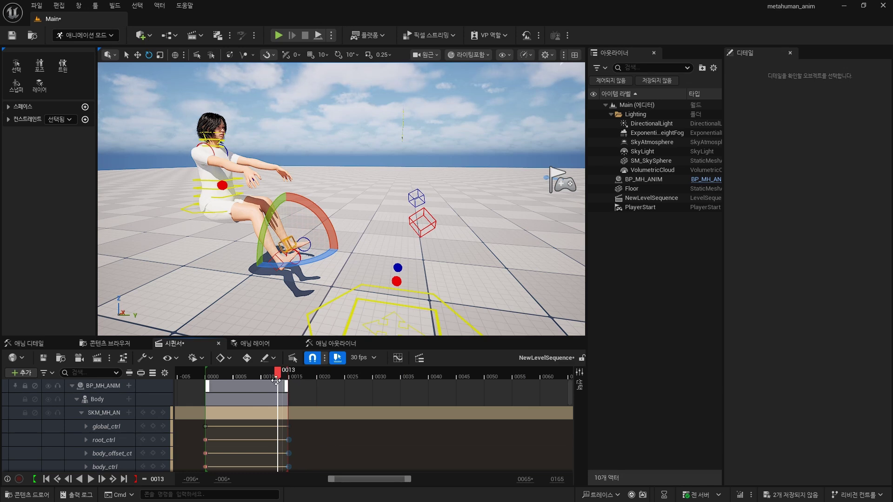
pyautogui.press('space')
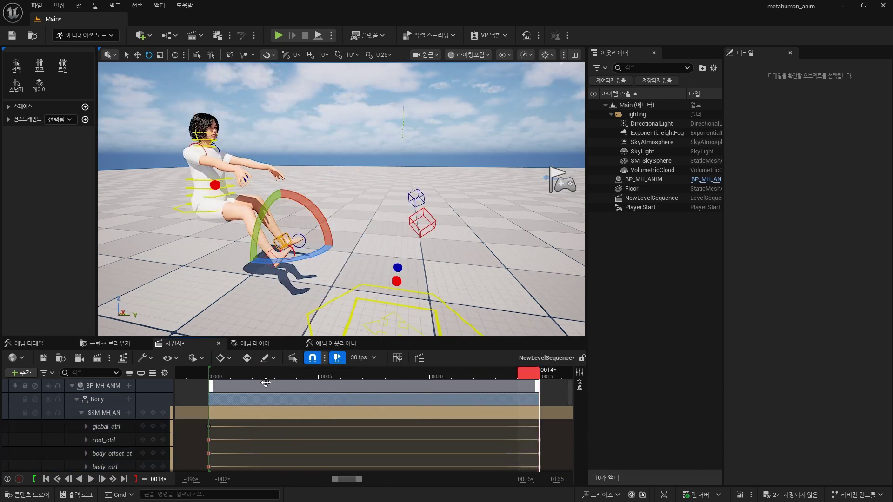
pyautogui.press('space')
pyautogui.press('space')
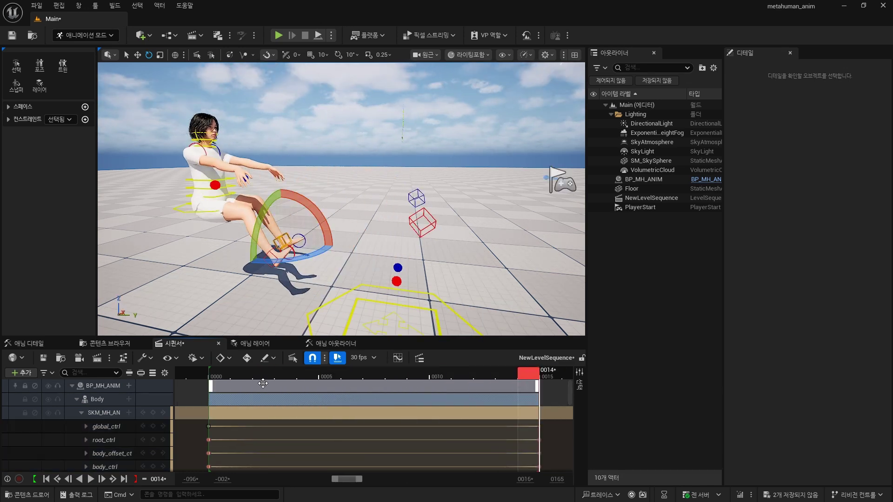
# - Bake the Body track into a new animation sequence named AS_NEW and open it
pyautogui.rightClick(97, 399)
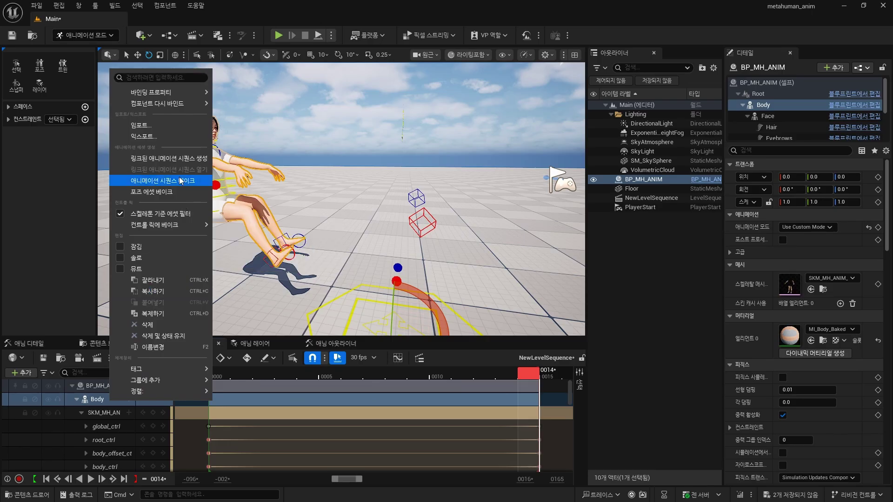
pyautogui.click(140, 181)
pyautogui.write('AS_N')
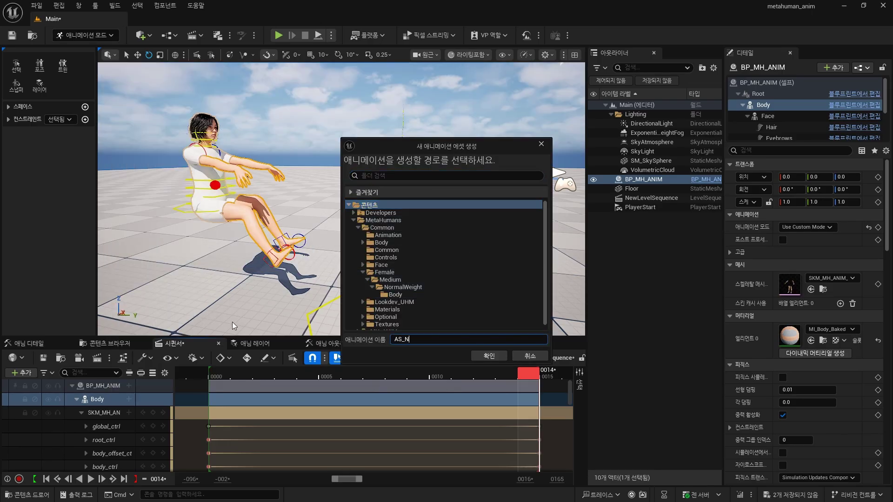
pyautogui.write('EW')
pyautogui.click(475, 356)
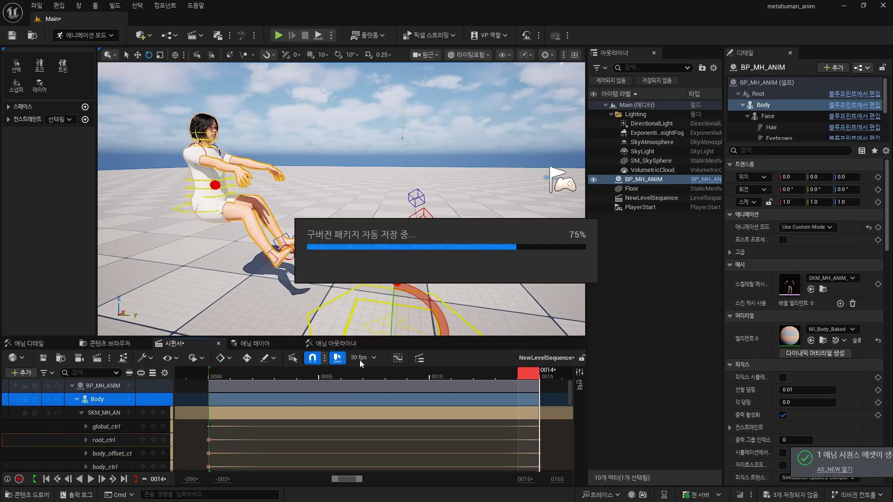
pyautogui.click(119, 347)
pyautogui.doubleClick(318, 417)
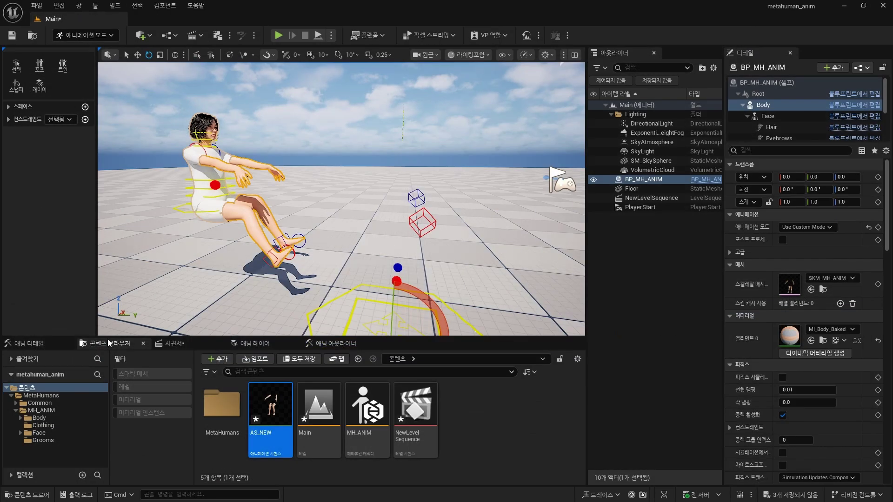
# - Add AS_NEW as an animation track on the MetaHuman's Body in the level sequence
pyautogui.click(173, 343)
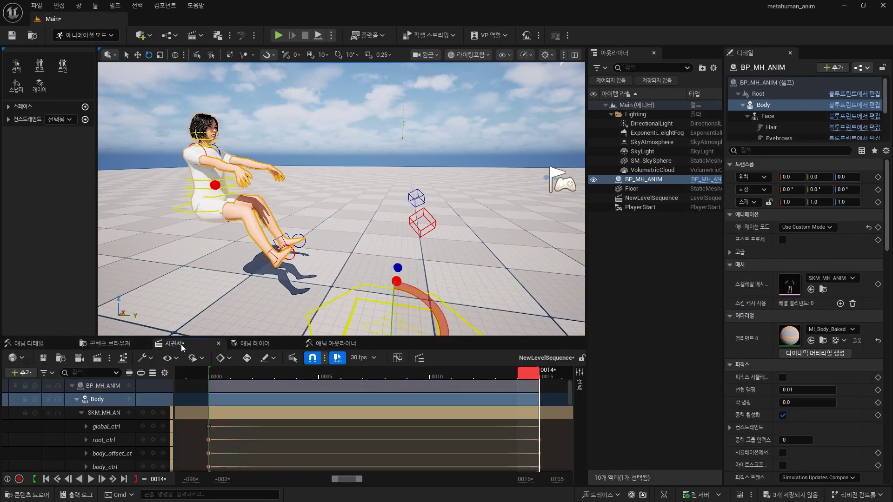
pyautogui.click(128, 399)
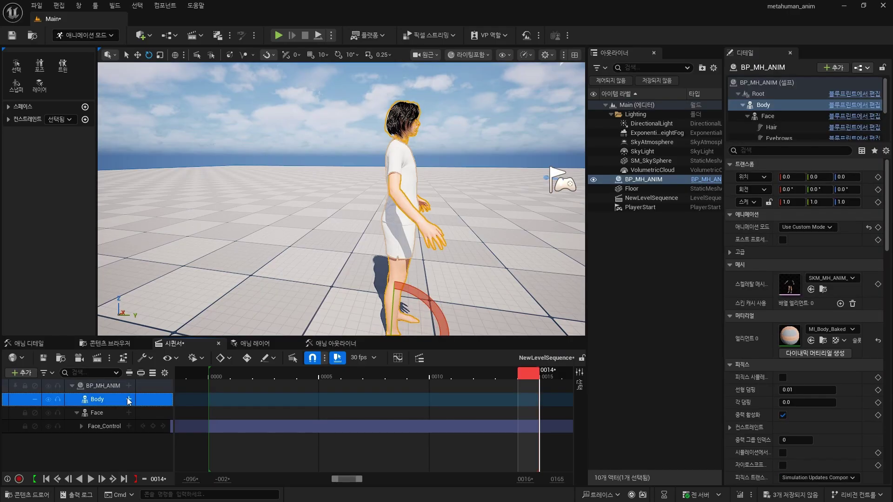
pyautogui.click(129, 399)
pyautogui.moveTo(215, 131)
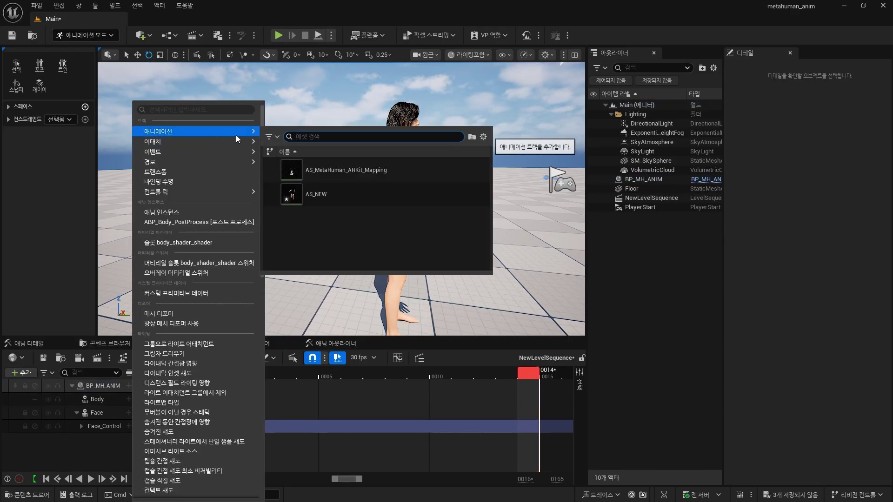
pyautogui.click(325, 191)
# - Move the AS_NEW section to start at frame 0000 and play it back
pyautogui.moveTo(337, 378)
pyautogui.mouseDown()
pyautogui.moveTo(558, 374)
pyautogui.moveTo(218, 376)
pyautogui.mouseUp()
pyautogui.moveTo(560, 397)
pyautogui.mouseDown()
pyautogui.moveTo(228, 397)
pyautogui.moveTo(371, 379)
pyautogui.moveTo(224, 375)
pyautogui.moveTo(530, 373)
pyautogui.moveTo(228, 374)
pyautogui.moveTo(552, 356)
pyautogui.moveTo(328, 376)
pyautogui.mouseUp()
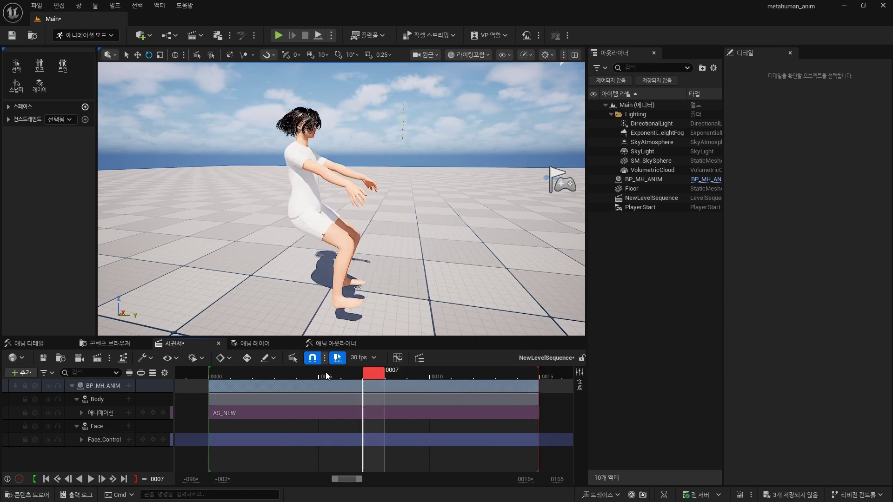
pyautogui.press('space')
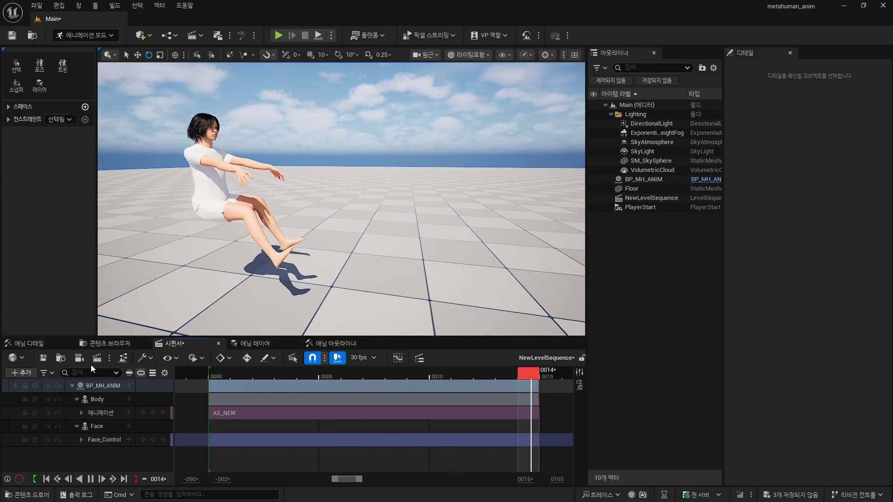
pyautogui.press('space')
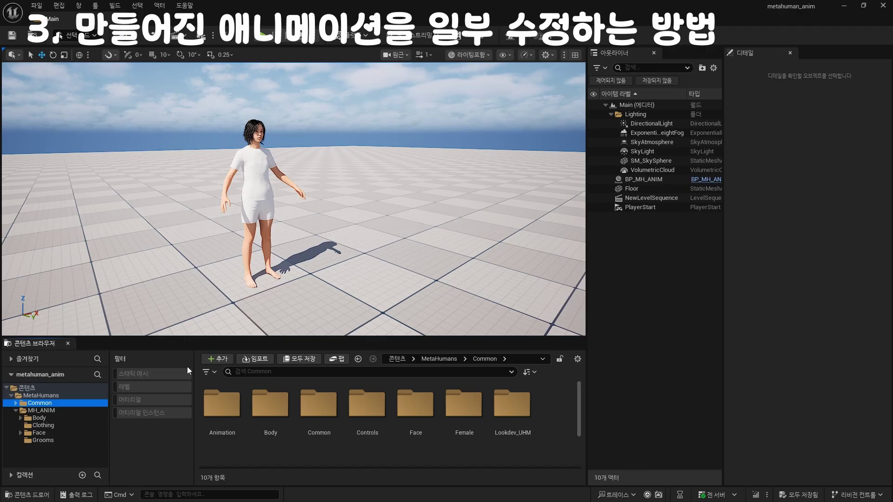
# - Add the Third Person feature pack to the project
pyautogui.click(215, 359)
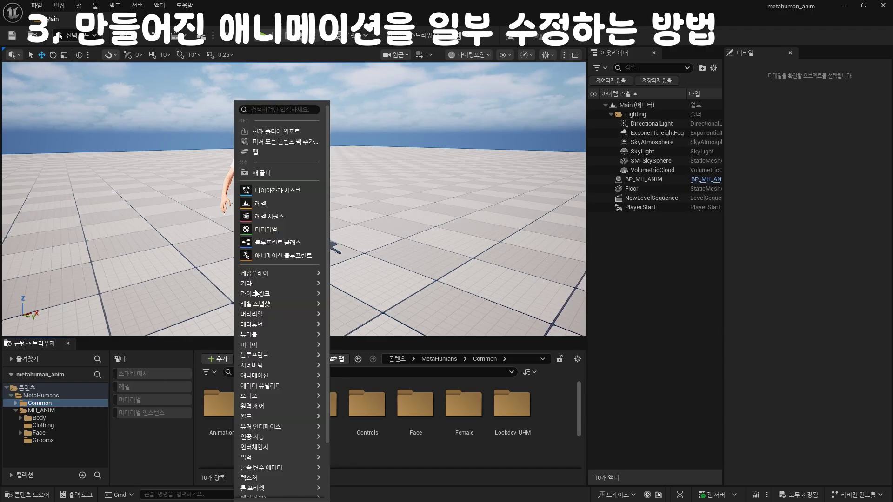
pyautogui.click(300, 142)
pyautogui.click(329, 211)
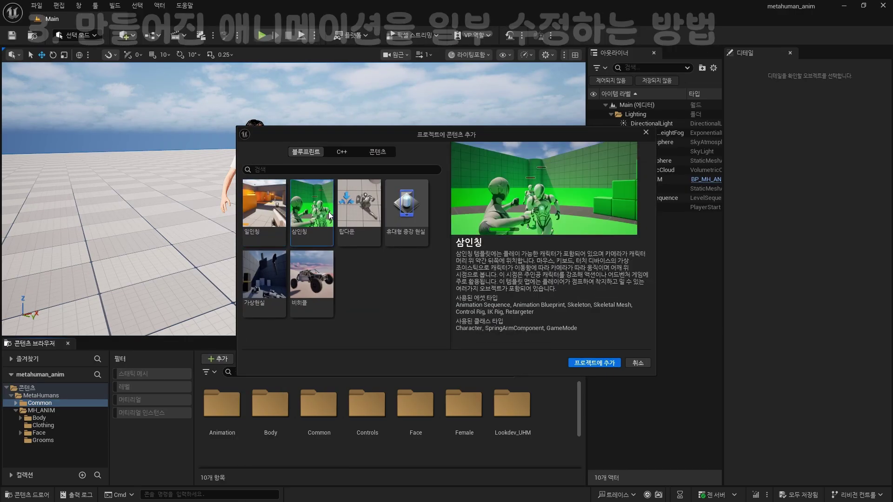
pyautogui.click(593, 364)
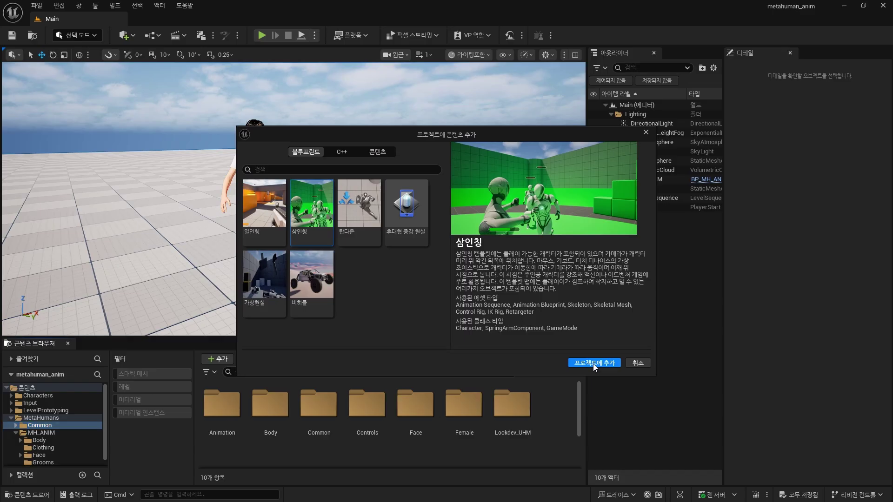
pyautogui.click(635, 364)
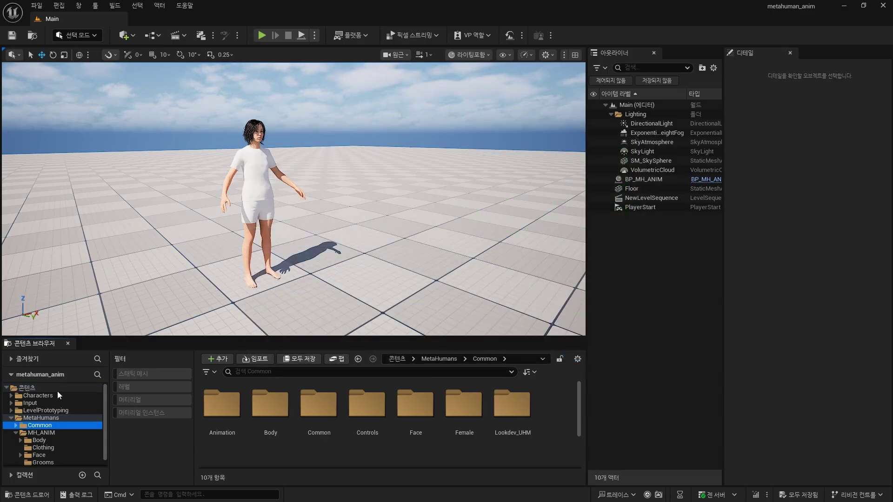
# - Browse to Characters/Mannequins/Anims/Unarmed/Jump and open MM_Dash
pyautogui.click(57, 392)
pyautogui.doubleClick(222, 404)
pyautogui.doubleClick(222, 404)
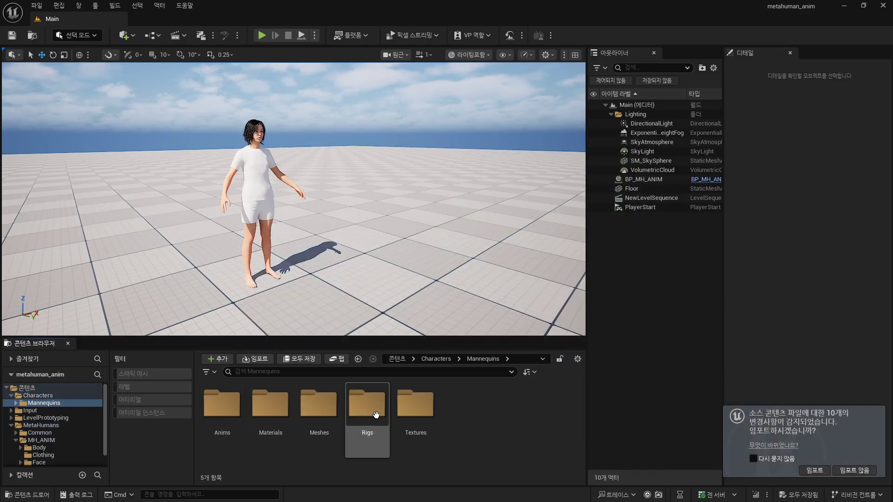
pyautogui.doubleClick(222, 405)
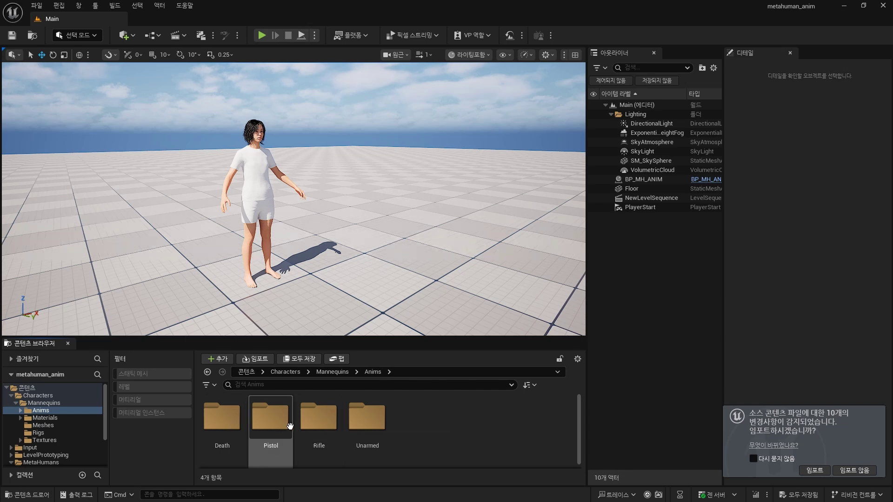
pyautogui.click(378, 422)
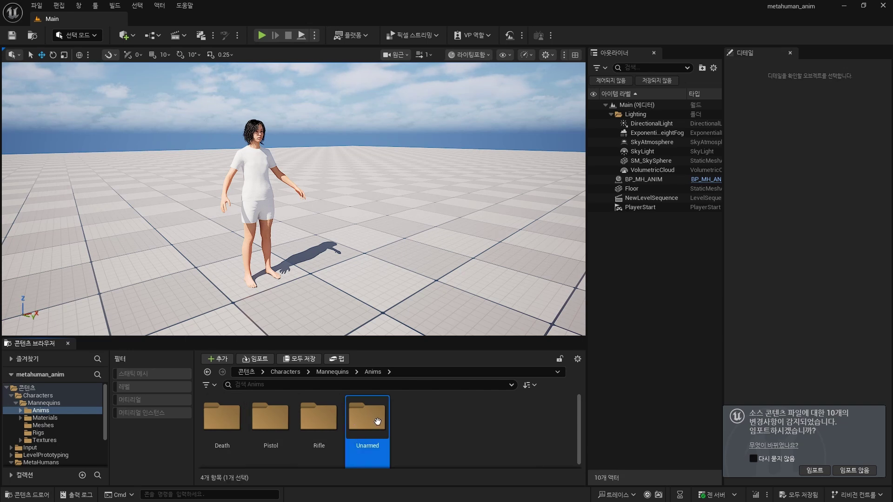
pyautogui.doubleClick(377, 421)
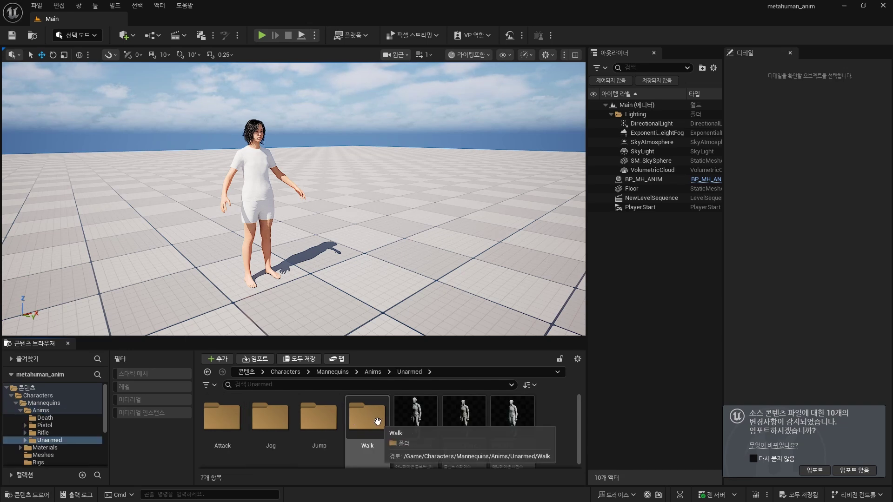
pyautogui.doubleClick(320, 426)
pyautogui.doubleClick(222, 424)
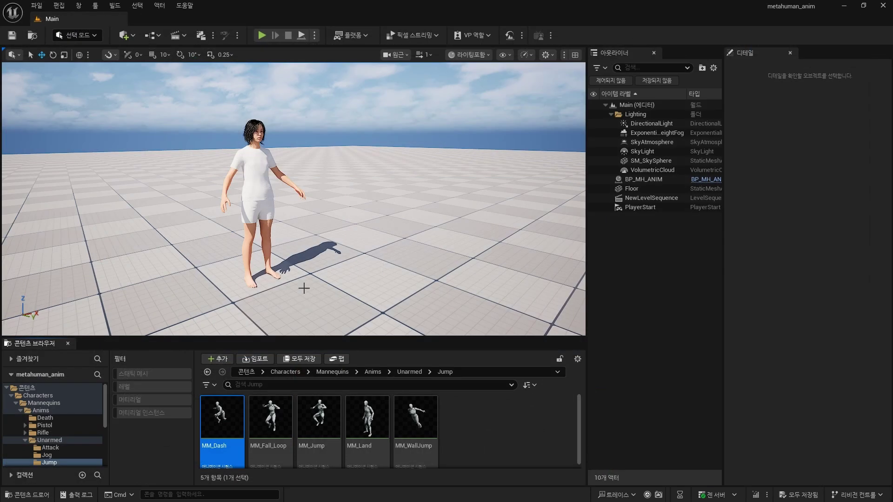
# - Retarget the MM_Dash animation onto the SKM_MH_ANIM_BodyMesh MetaHuman body
pyautogui.rightClick(233, 410)
pyautogui.click(317, 96)
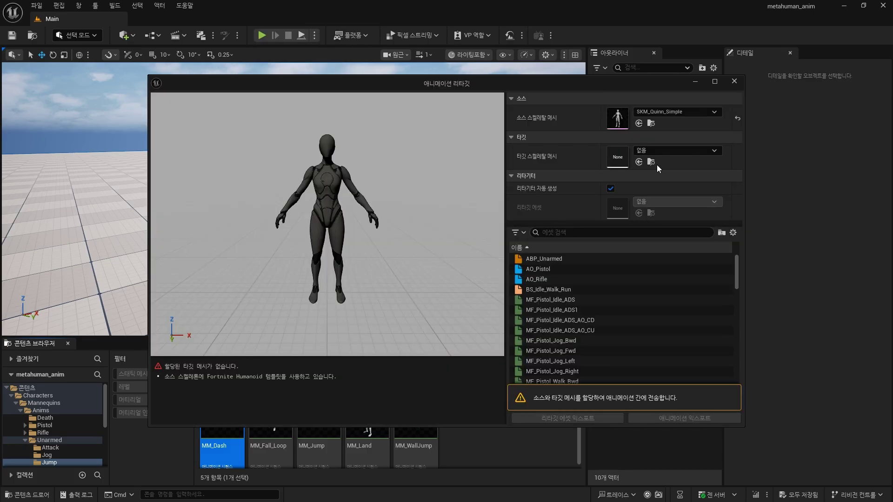
pyautogui.click(670, 150)
pyautogui.click(728, 295)
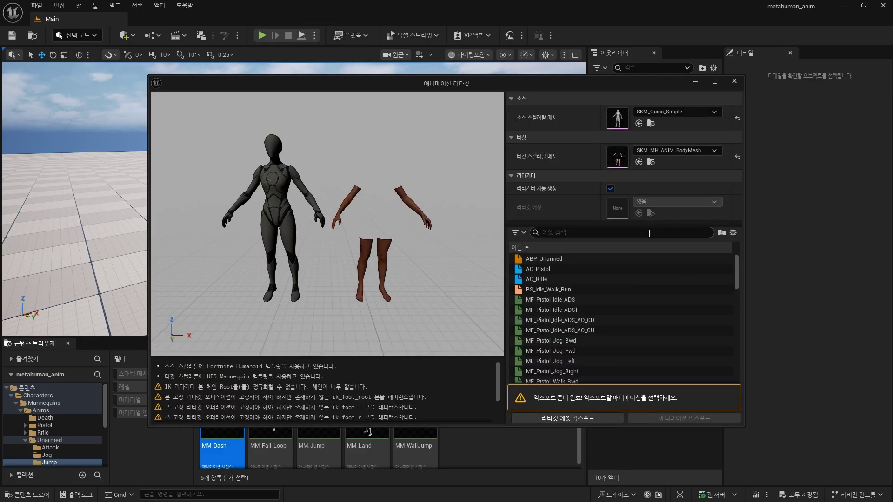
pyautogui.write('DASH')
pyautogui.click(609, 260)
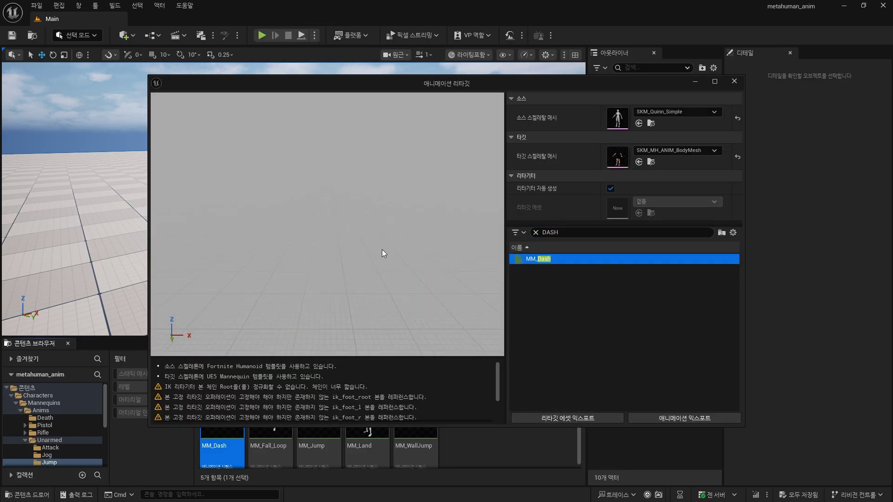
# - Create an ANIM folder inside MetaHumans and export the retargeted MM_Dash there with default options
pyautogui.click(679, 418)
pyautogui.rightClick(425, 216)
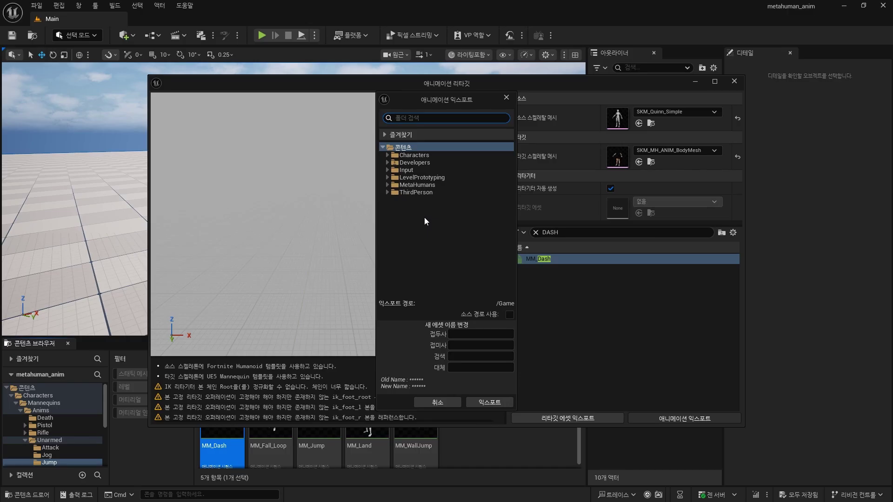
pyautogui.click(452, 230)
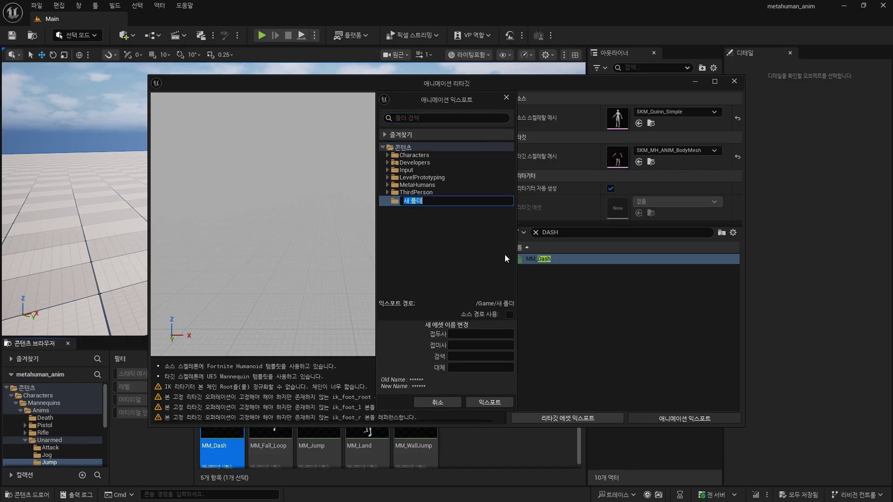
pyautogui.rightClick(442, 183)
pyautogui.click(477, 193)
pyautogui.write('ANIM')
pyautogui.press('Return')
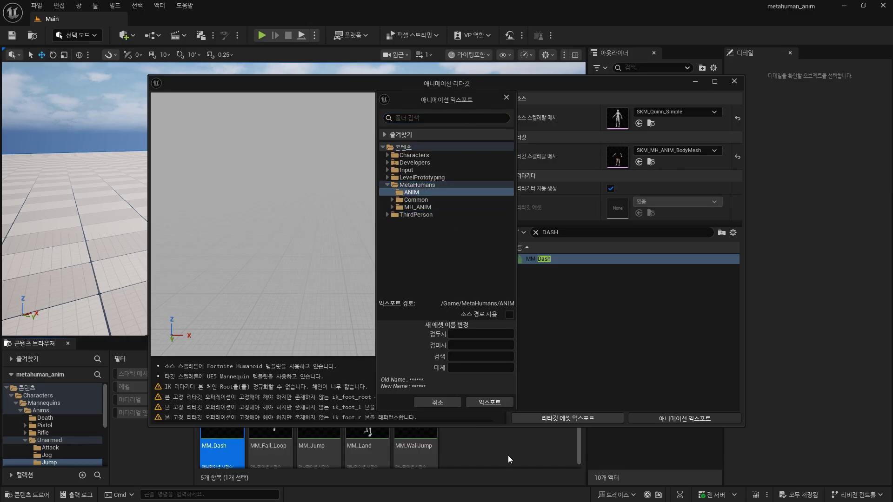
pyautogui.click(489, 402)
pyautogui.click(471, 296)
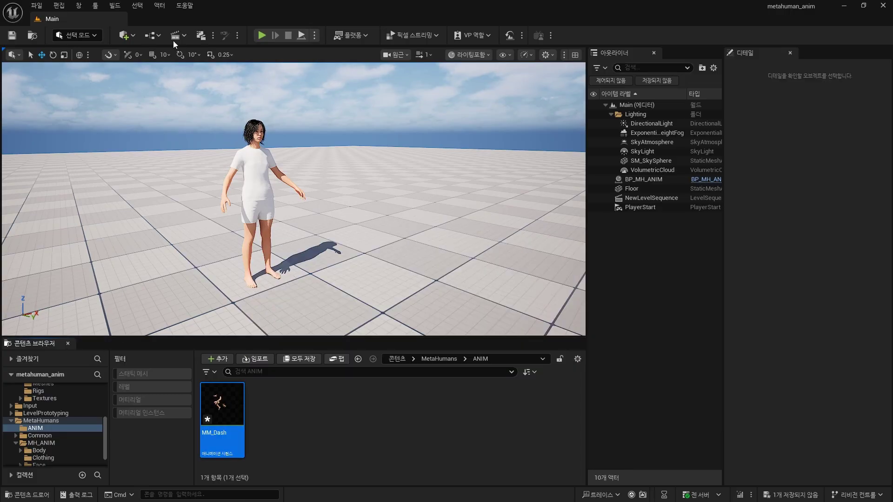
# - Open NewLevelSequence from Cinematics and add the BP_MH_ANIM MetaHuman to Sequencer
pyautogui.click(175, 36)
pyautogui.click(203, 114)
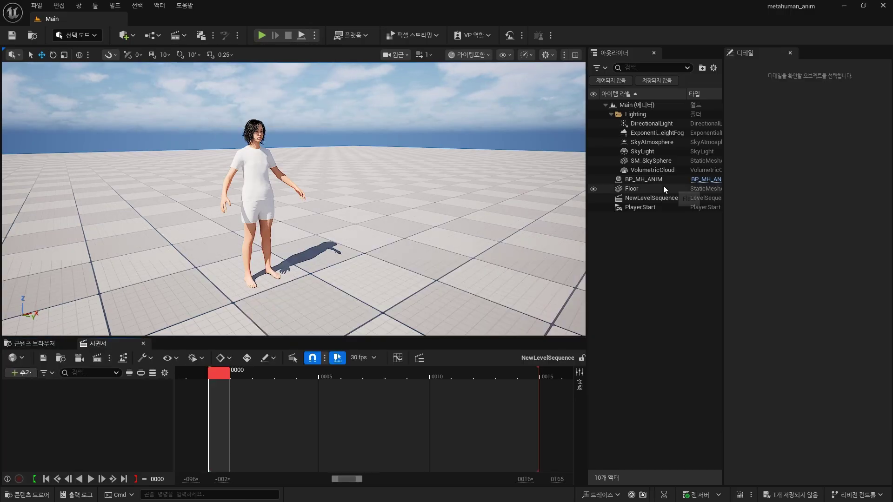
pyautogui.click(656, 180)
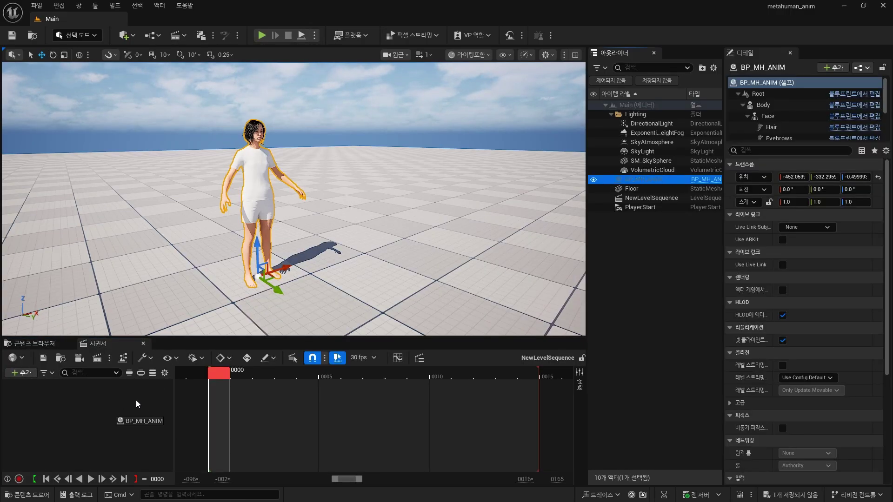
pyautogui.moveTo(136, 400); pyautogui.dragTo(136, 400)
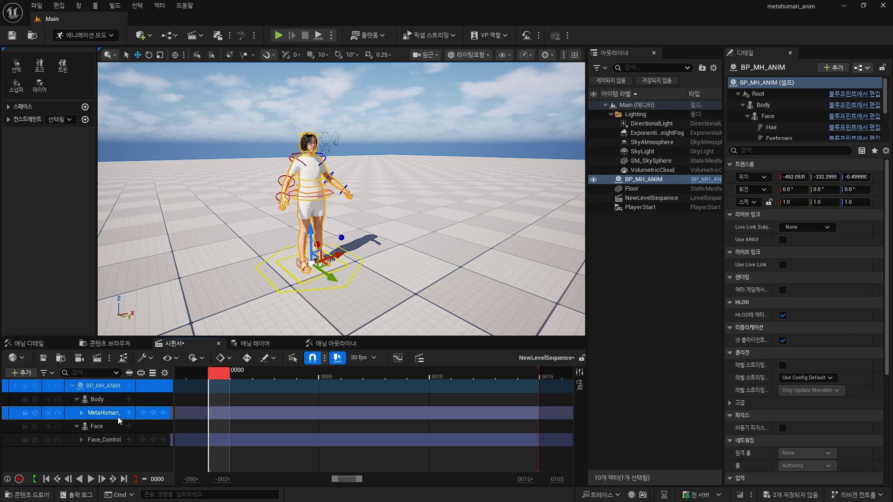
pyautogui.click(130, 401)
# - Add MM_Dash as the Body's animation track and play the sequence
pyautogui.moveTo(225, 141)
pyautogui.click(325, 219)
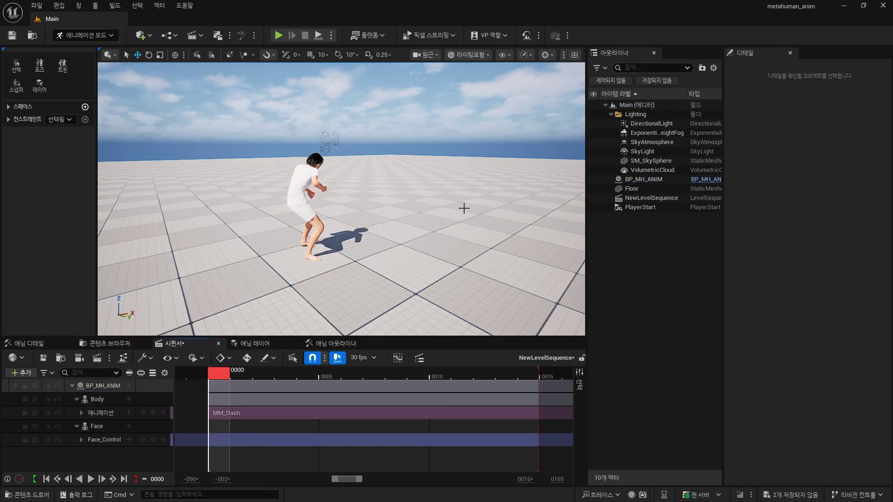
pyautogui.moveTo(463, 208)
pyautogui.mouseDown(button='right')
pyautogui.moveTo(383, 279)
pyautogui.moveTo(325, 209)
pyautogui.mouseUp(button='right')
pyautogui.press('space')
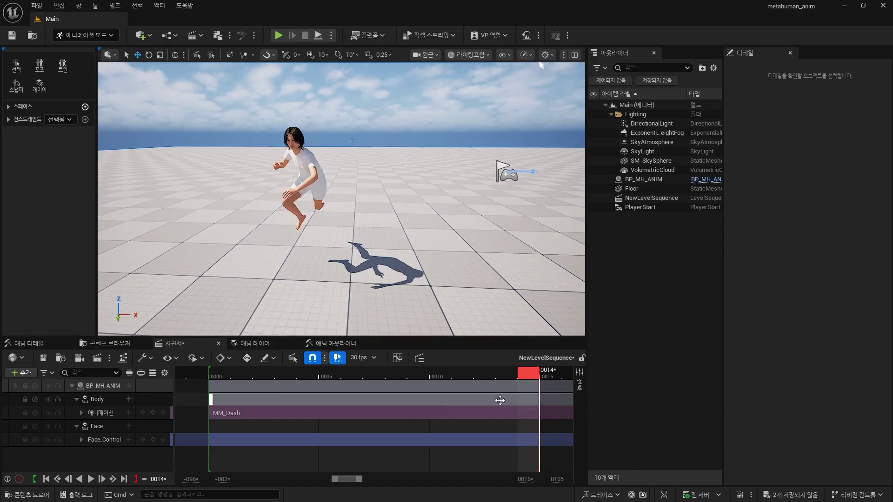
# - Drag the playback range end beyond the MM_Dash clip and scrub through the dash to preview it
pyautogui.keyDown('ctrl'); pyautogui.scroll(-5, 440, 403); pyautogui.keyUp('ctrl')
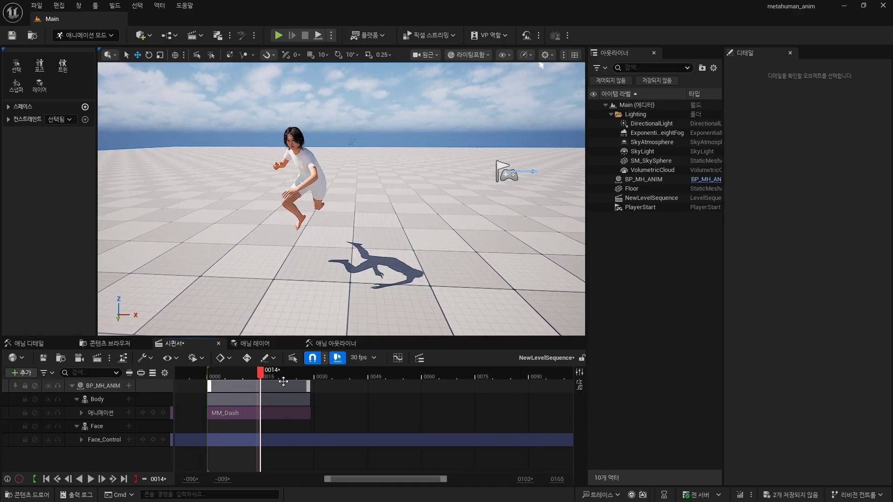
pyautogui.click(255, 378)
pyautogui.moveTo(255, 378); pyautogui.dragTo(312, 377)
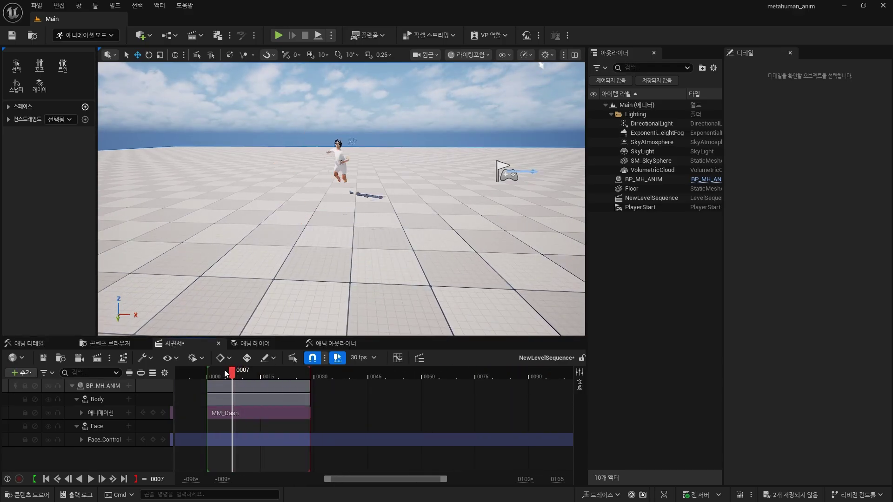
pyautogui.moveTo(299, 308); pyautogui.dragTo(260, 298, button='right')
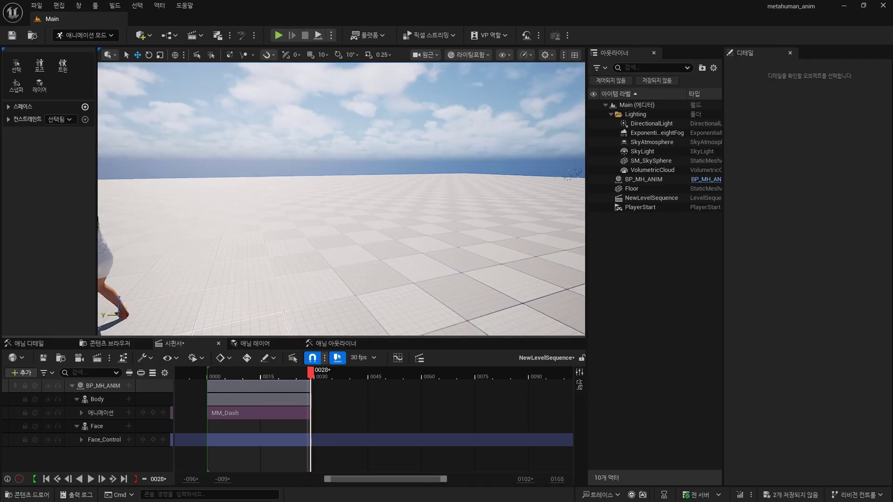
pyautogui.moveTo(293, 377)
pyautogui.mouseDown()
pyautogui.moveTo(319, 376)
pyautogui.moveTo(295, 392)
pyautogui.mouseUp()
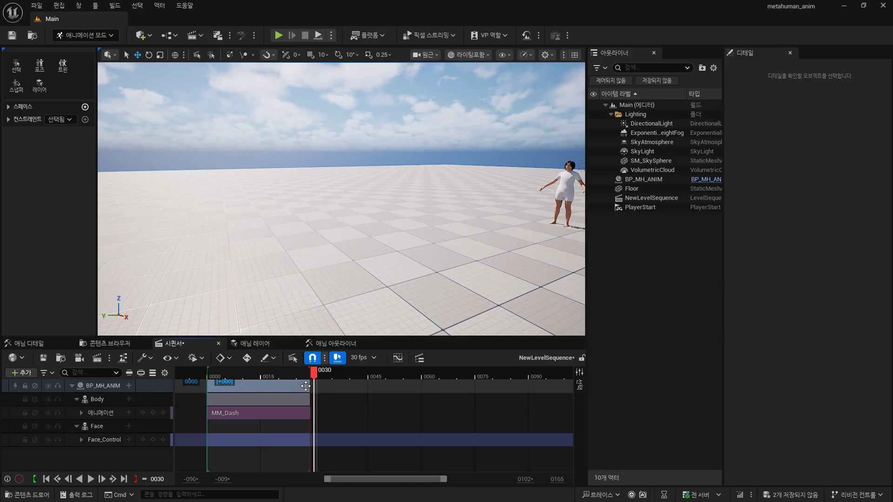
pyautogui.press('space')
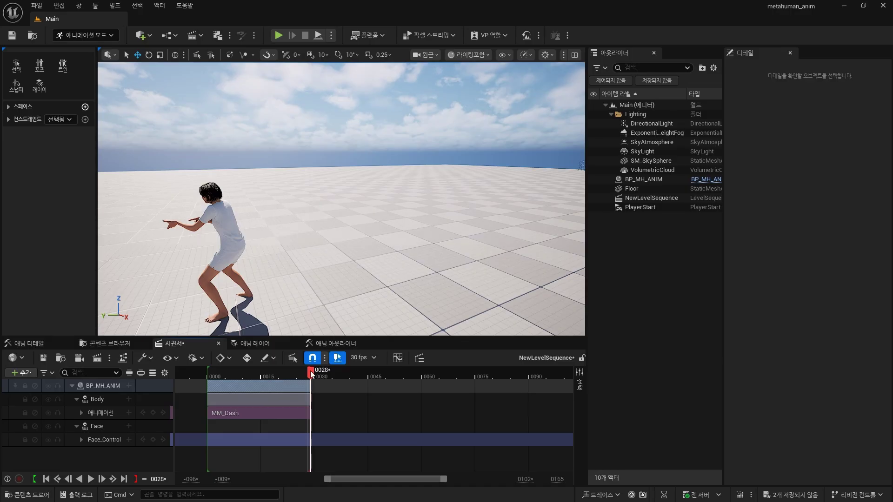
pyautogui.press('Left')
pyautogui.press('Left')
pyautogui.moveTo(310, 378); pyautogui.dragTo(351, 377)
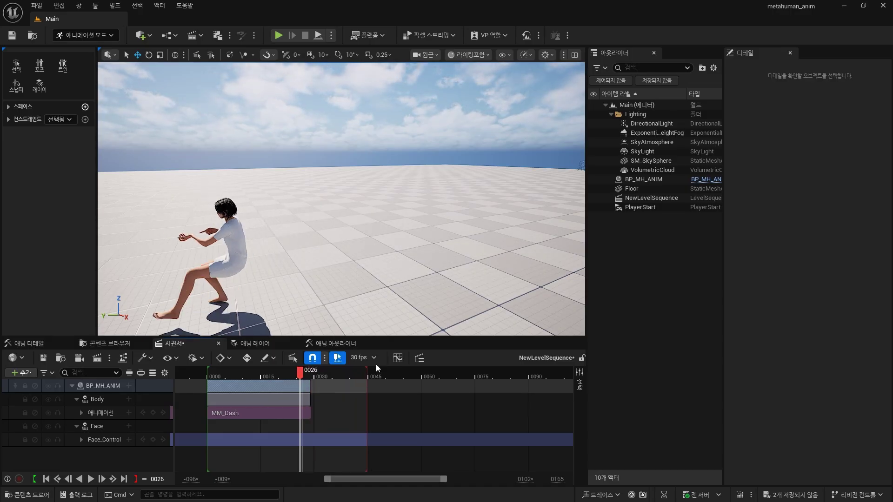
pyautogui.click(334, 377)
# - Bake the Body track's dash onto the body module control rig
pyautogui.click(104, 400)
pyautogui.rightClick(105, 400)
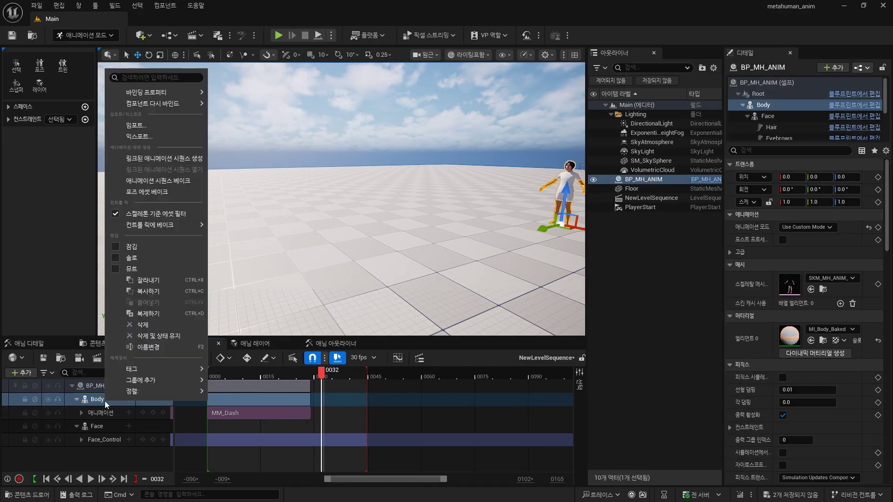
pyautogui.moveTo(180, 223)
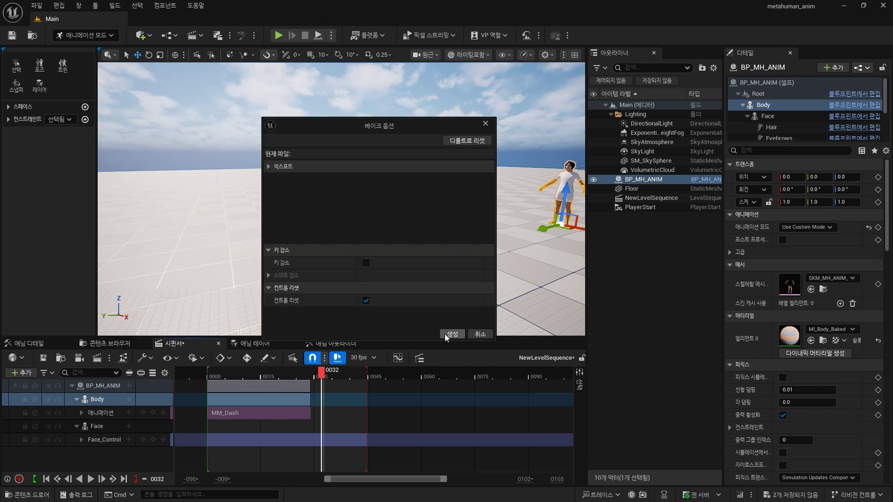
pyautogui.click(445, 334)
# - Expand the baked rig controls, scrub through the keyed dash, and end the playback range at frame 30
pyautogui.moveTo(315, 375); pyautogui.dragTo(322, 375)
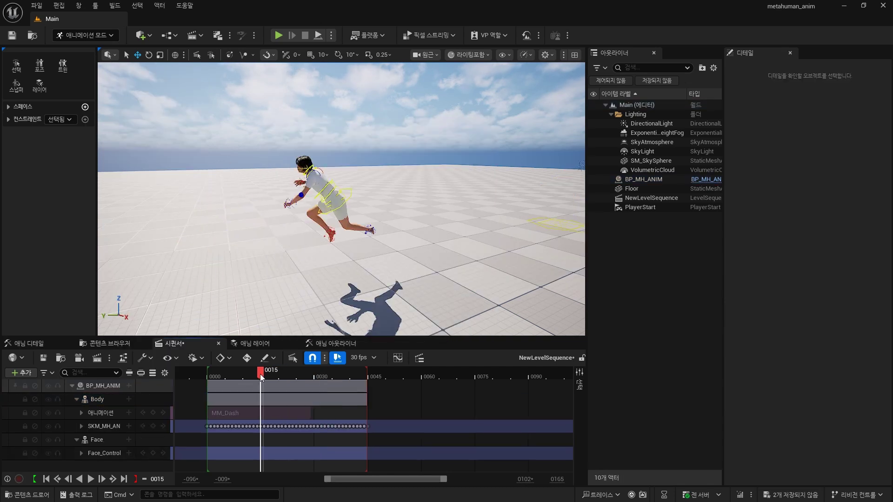
pyautogui.click(81, 426)
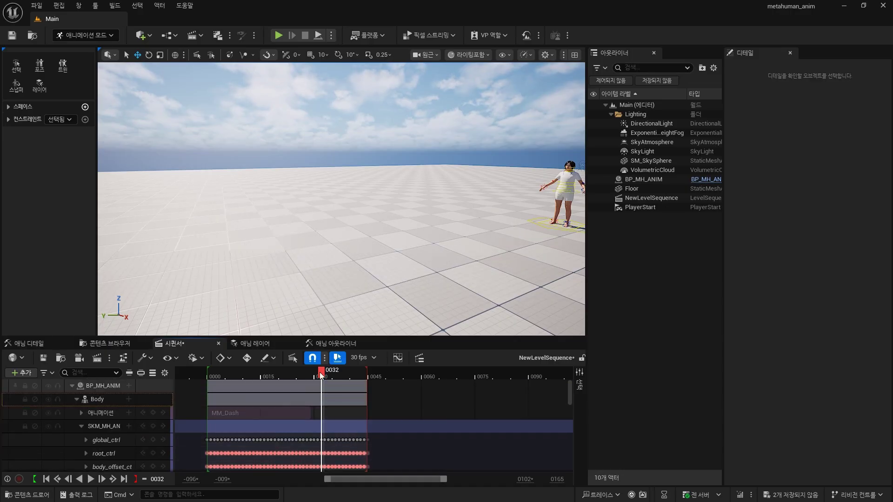
pyautogui.moveTo(322, 372)
pyautogui.mouseDown()
pyautogui.moveTo(310, 371)
pyautogui.moveTo(367, 376)
pyautogui.moveTo(313, 375)
pyautogui.mouseUp()
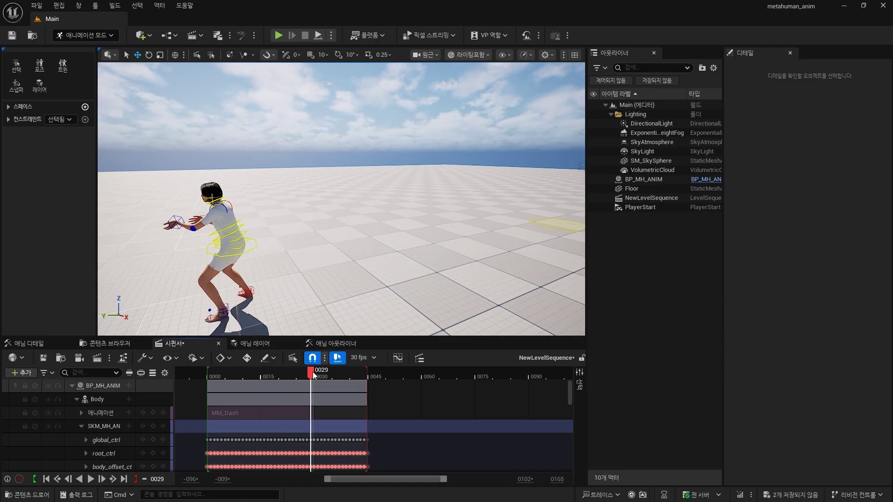
pyautogui.moveTo(243, 373); pyautogui.dragTo(238, 372)
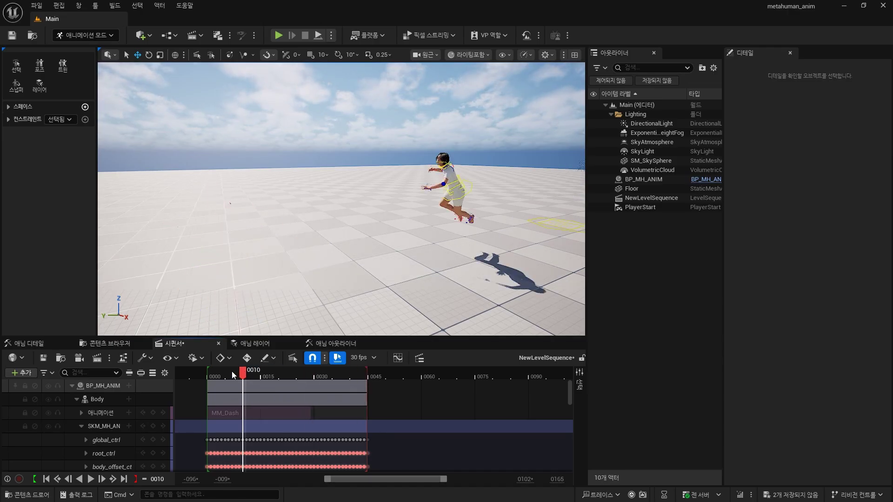
pyautogui.moveTo(359, 371); pyautogui.dragTo(367, 372)
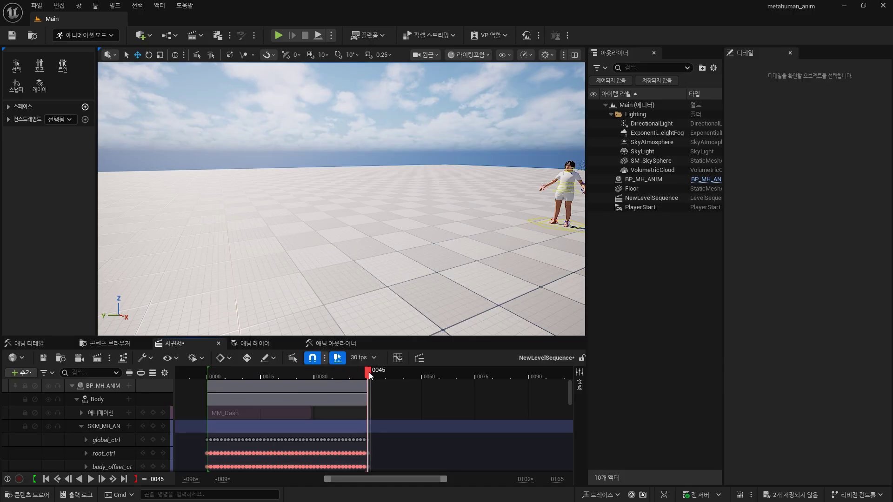
pyautogui.press('j')
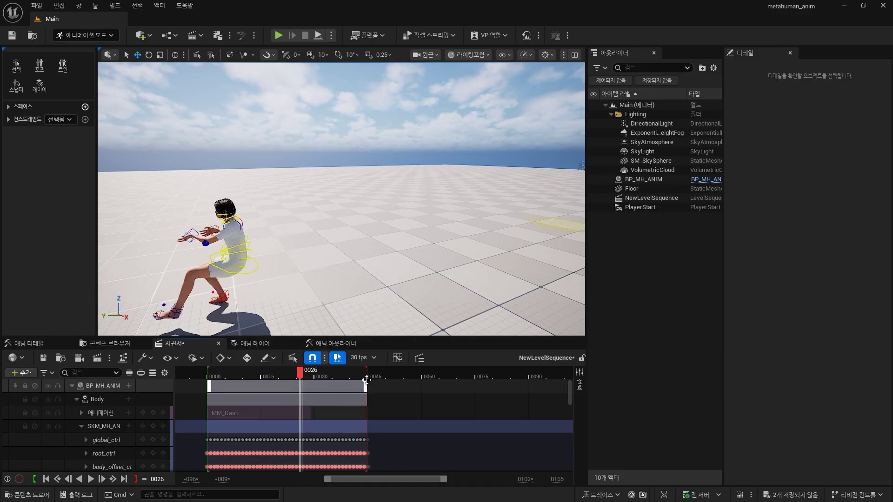
pyautogui.moveTo(369, 378); pyautogui.dragTo(326, 378)
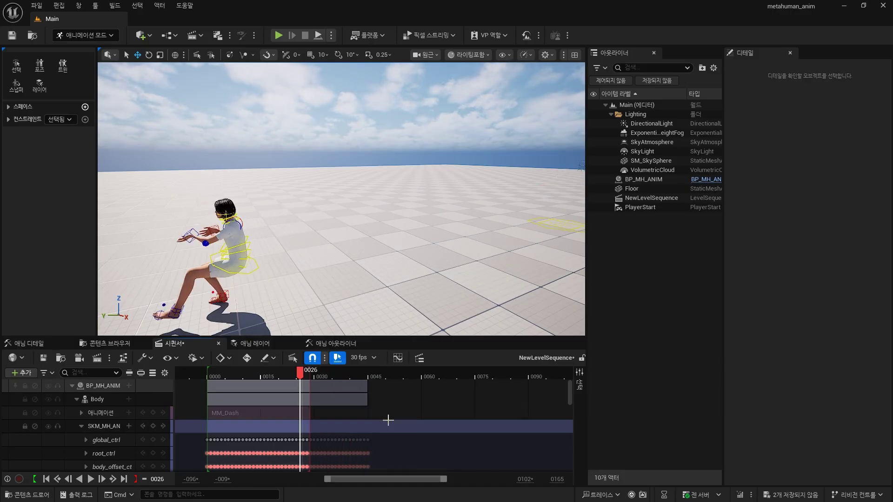
# - Undo the bake, set the range end to frame 30, and re-bake Body onto SKM_MH_ANIM_BodyMesh_moduleRig
pyautogui.hotkey('ctrl', 'z')
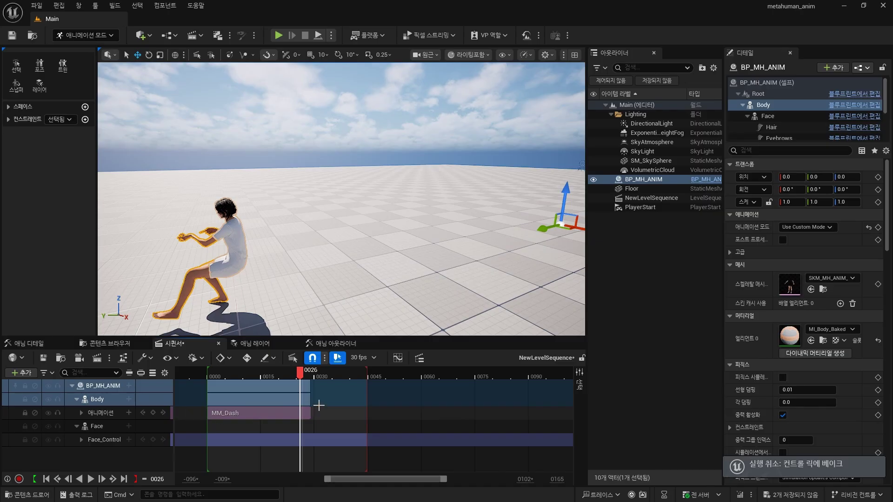
pyautogui.moveTo(367, 377); pyautogui.dragTo(327, 374)
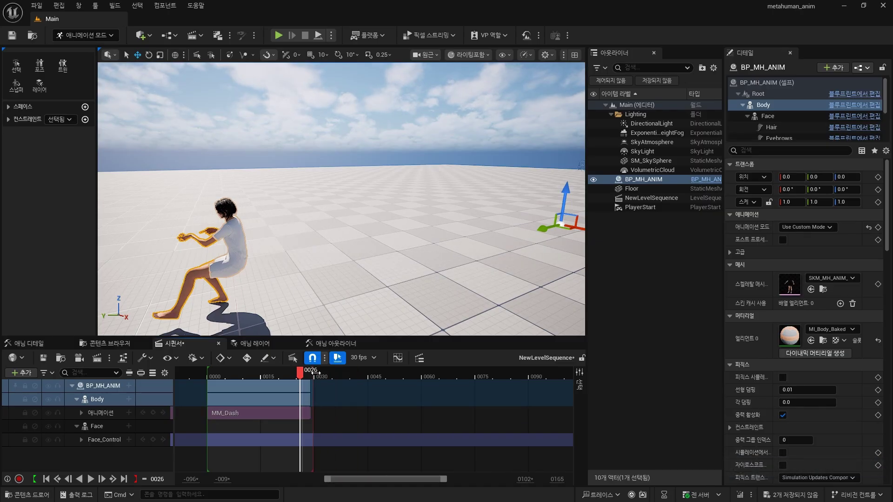
pyautogui.rightClick(122, 399)
pyautogui.moveTo(178, 224)
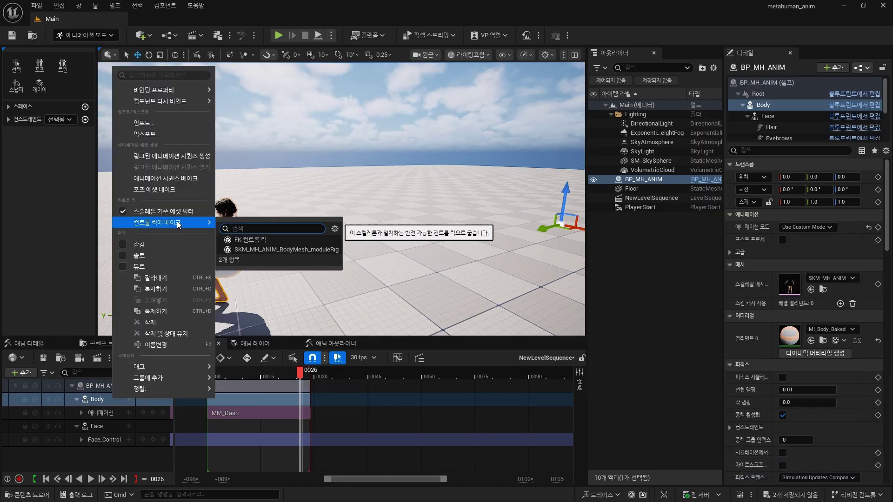
pyautogui.click(272, 250)
pyautogui.click(451, 316)
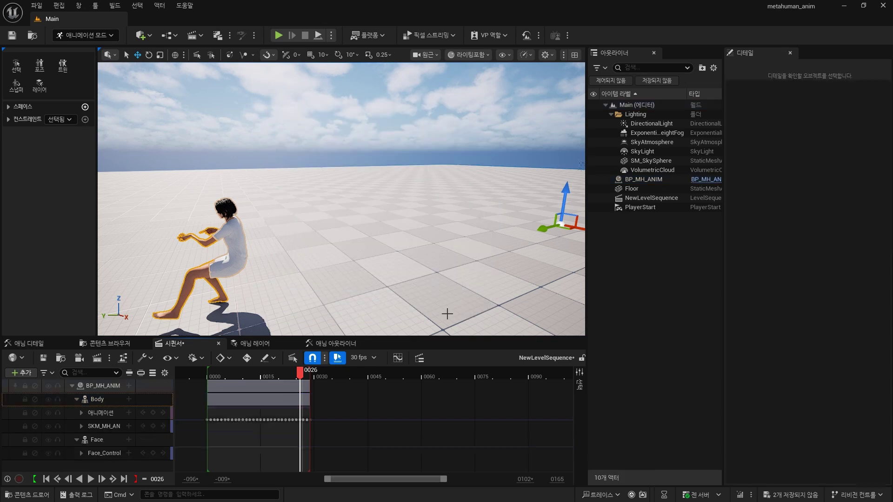
# - Expand the SKM_MH_AN rig track and delete its MM_Dash animation track
pyautogui.moveTo(296, 378); pyautogui.dragTo(247, 374)
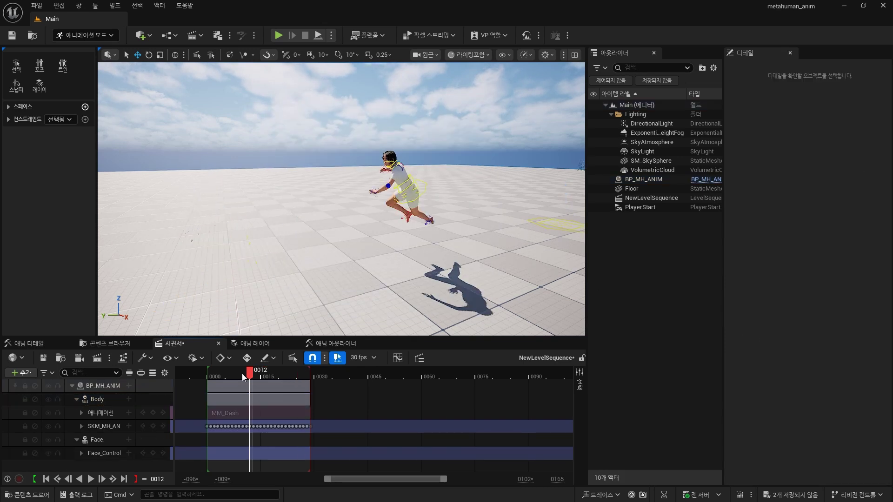
pyautogui.click(83, 424)
pyautogui.click(82, 426)
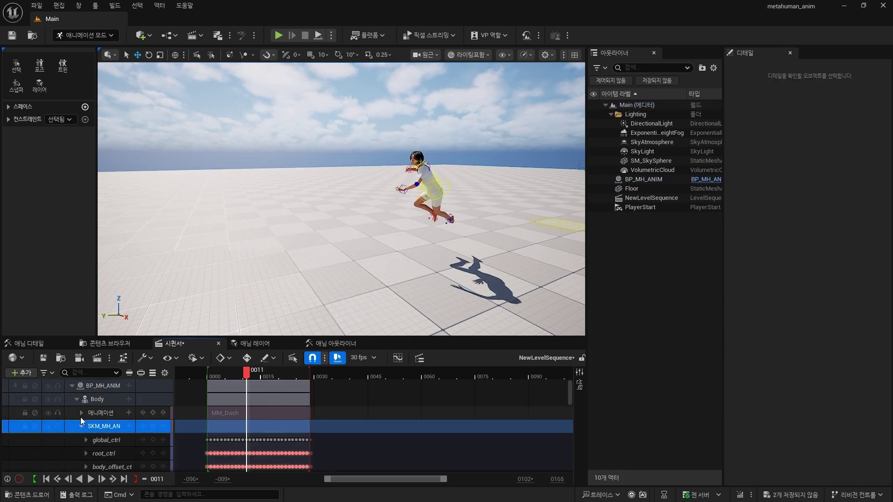
pyautogui.click(96, 413)
pyautogui.press('Delete')
# - Scrub and play the rig-driven dash to review poses around frames 8 to 17
pyautogui.moveTo(244, 375)
pyautogui.mouseDown()
pyautogui.moveTo(238, 370)
pyautogui.moveTo(254, 371)
pyautogui.mouseUp()
pyautogui.moveTo(340, 200)
pyautogui.mouseDown(button='right')
pyautogui.moveTo(261, 204)
pyautogui.moveTo(247, 338)
pyautogui.mouseUp(button='right')
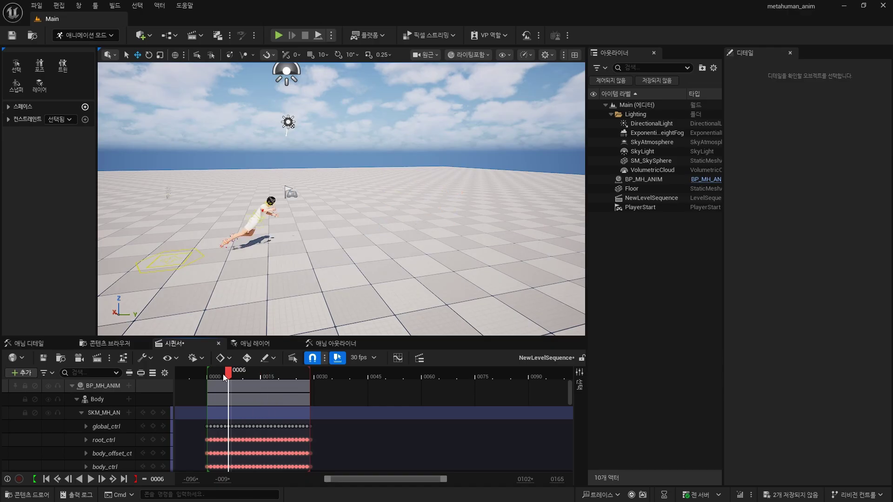
pyautogui.press('space')
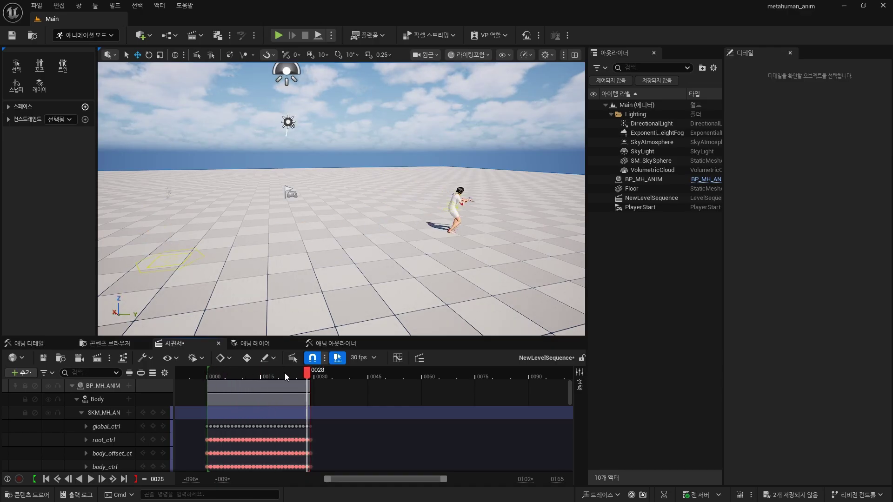
pyautogui.moveTo(397, 296)
pyautogui.mouseDown(button='right')
pyautogui.moveTo(419, 298)
pyautogui.moveTo(420, 260)
pyautogui.mouseUp(button='right')
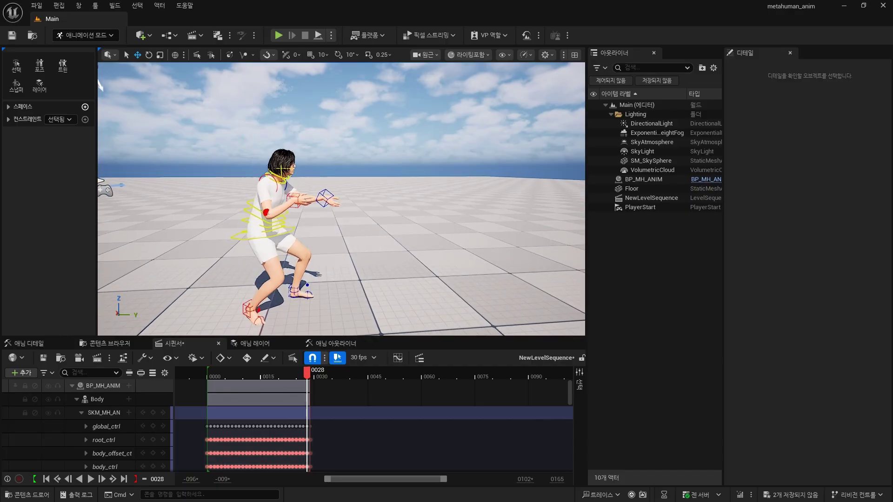
pyautogui.moveTo(307, 373); pyautogui.dragTo(273, 376)
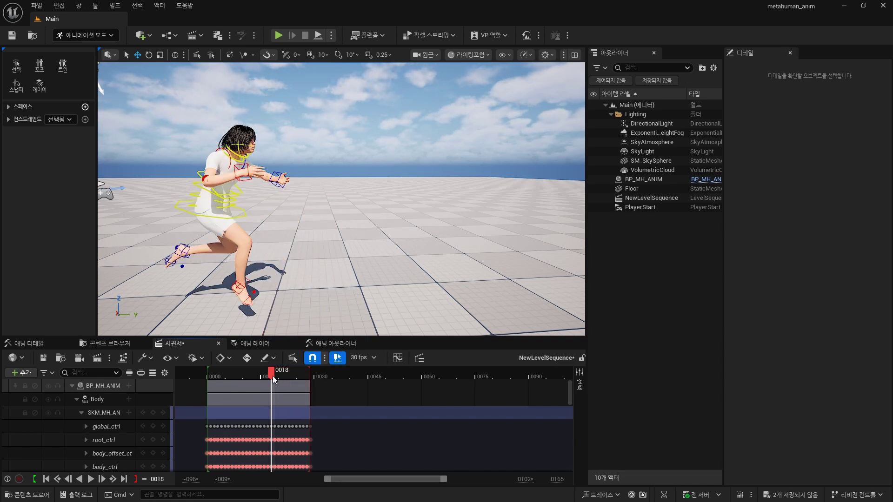
# - Marquee-select and delete all control rig keys after frame 18
pyautogui.moveTo(271, 417)
pyautogui.mouseDown()
pyautogui.moveTo(325, 492)
pyautogui.moveTo(304, 450)
pyautogui.mouseUp()
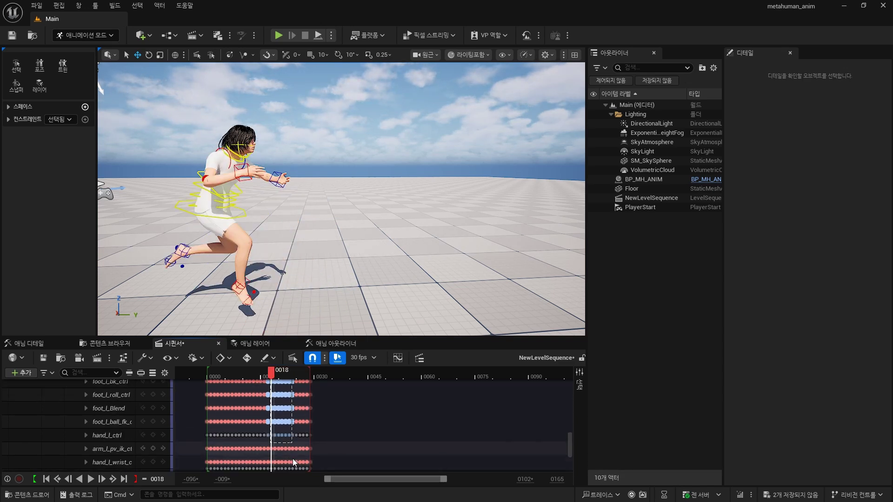
pyautogui.press('Delete')
pyautogui.moveTo(271, 375)
pyautogui.mouseDown()
pyautogui.moveTo(280, 371)
pyautogui.moveTo(245, 374)
pyautogui.mouseUp()
# - Play and scrub the edited dash repeatedly to check its new ending
pyautogui.press('space')
pyautogui.moveTo(318, 191); pyautogui.dragTo(318, 191, button='right')
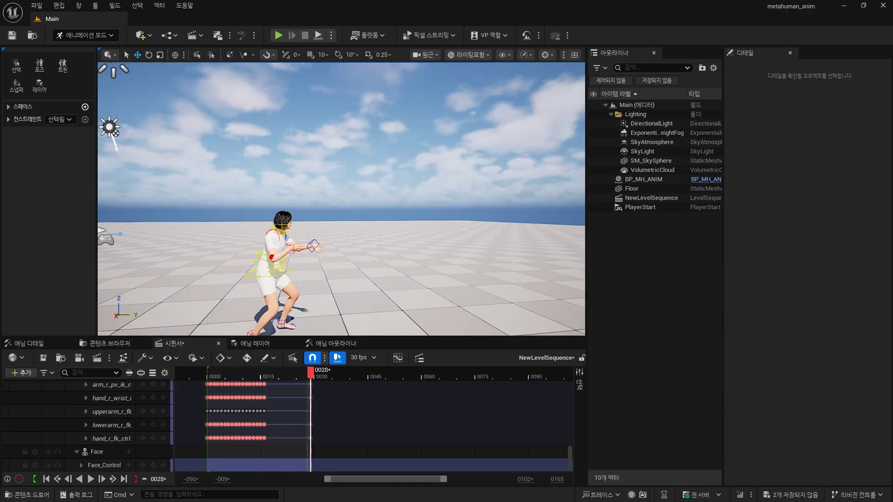
pyautogui.press('space')
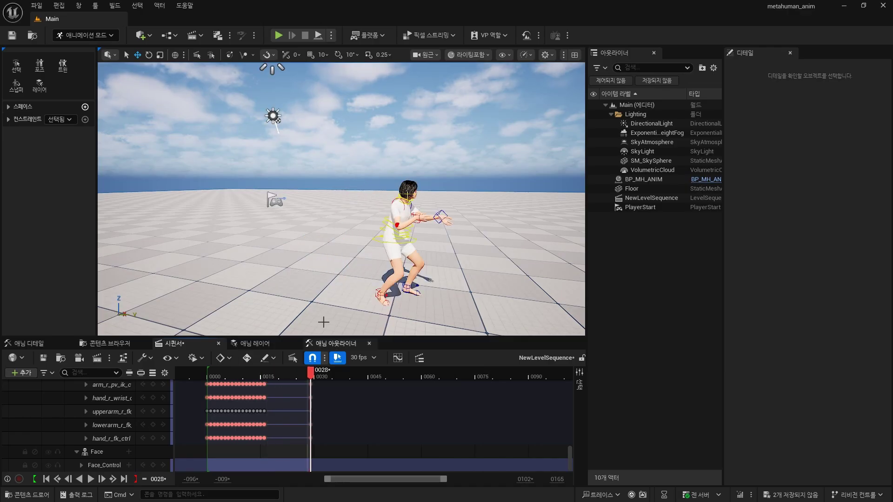
pyautogui.click(287, 375)
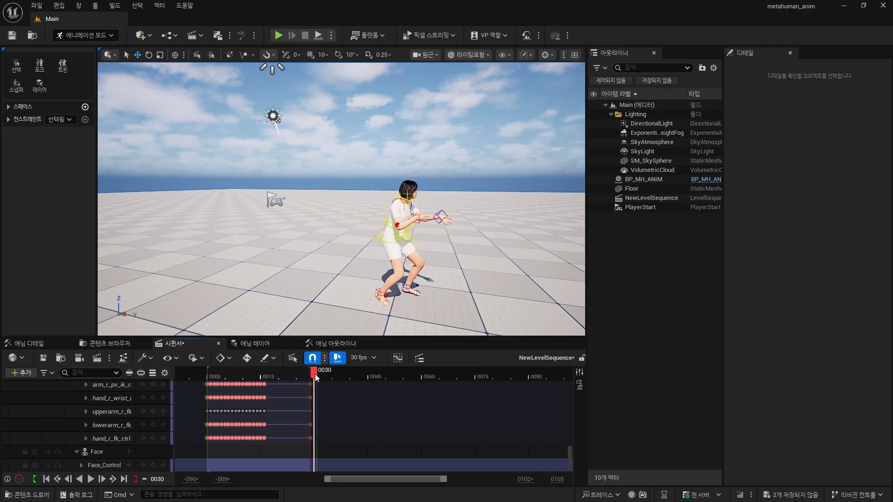
pyautogui.moveTo(287, 375); pyautogui.dragTo(270, 372)
pyautogui.press('space')
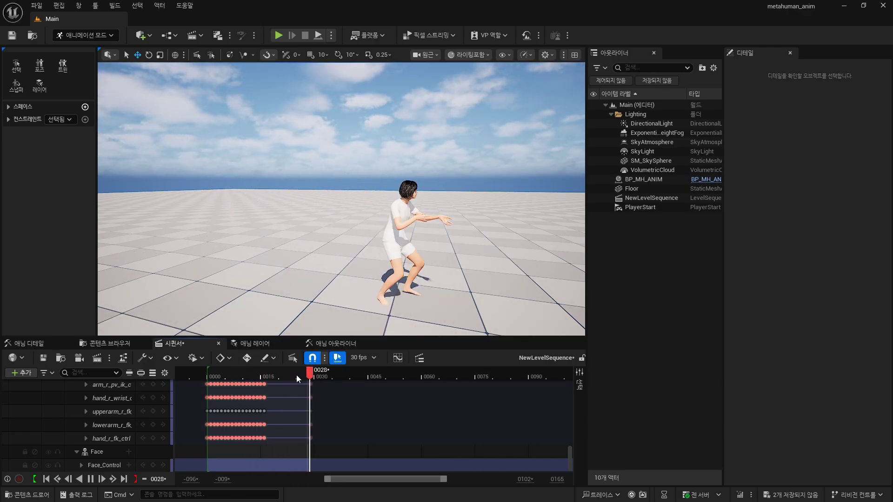
pyautogui.moveTo(286, 452); pyautogui.dragTo(340, 272)
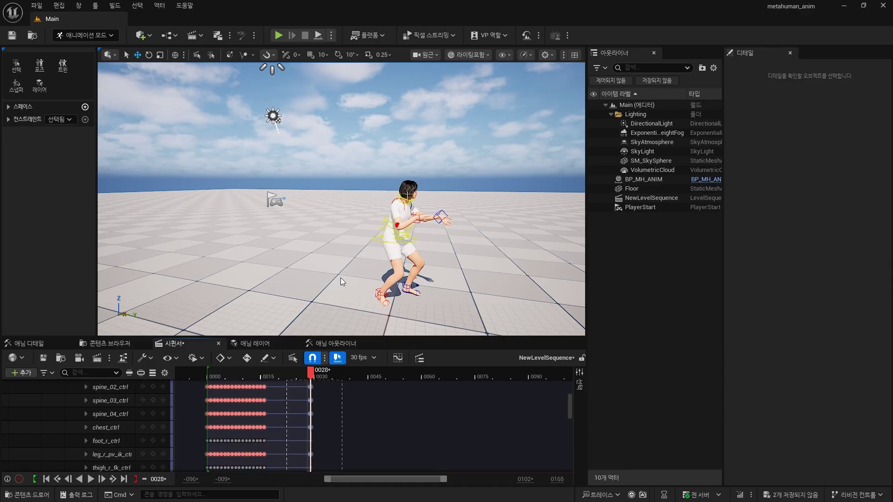
pyautogui.scroll(5, 319, 400)
pyautogui.click(269, 377)
pyautogui.press('space')
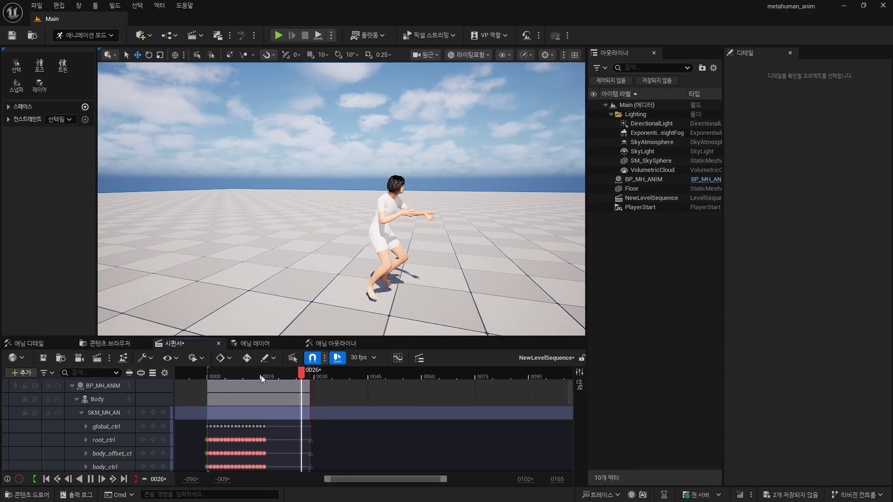
pyautogui.press('space')
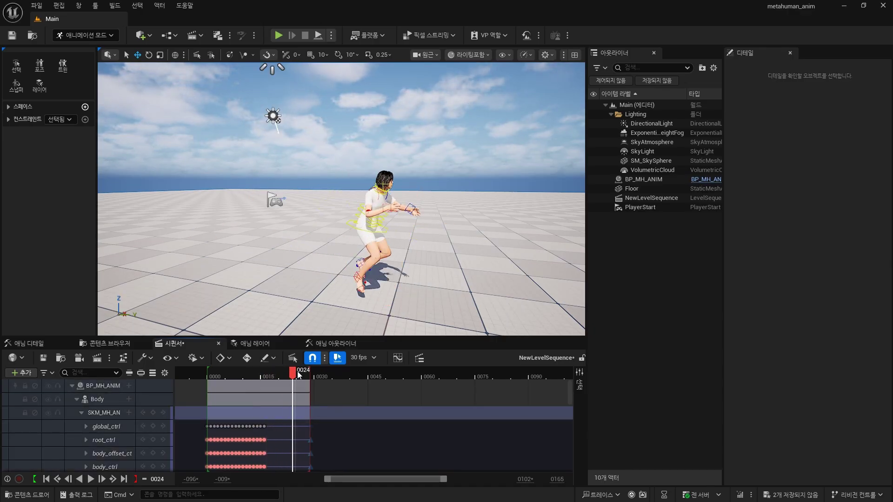
pyautogui.moveTo(314, 370)
pyautogui.mouseDown()
pyautogui.moveTo(240, 375)
pyautogui.moveTo(312, 378)
pyautogui.mouseUp()
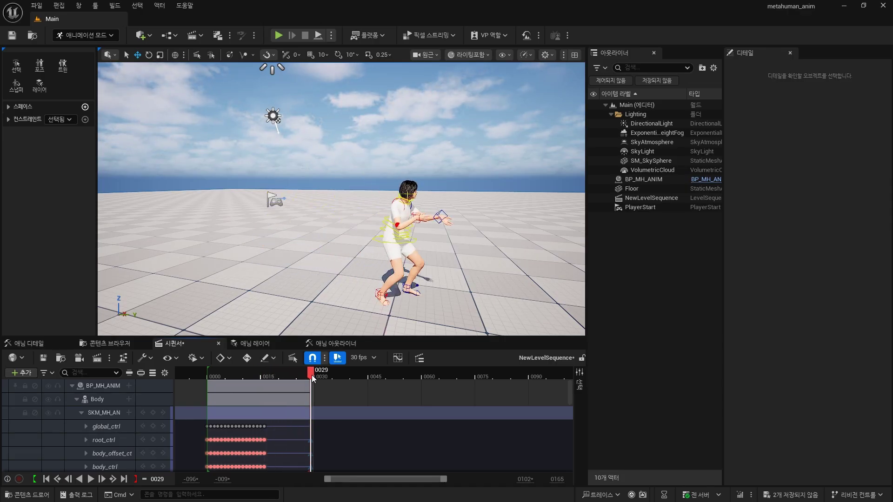
# - Frame the character and move the left-hand control toward the body
pyautogui.click(450, 222)
pyautogui.moveTo(330, 106); pyautogui.dragTo(297, 121)
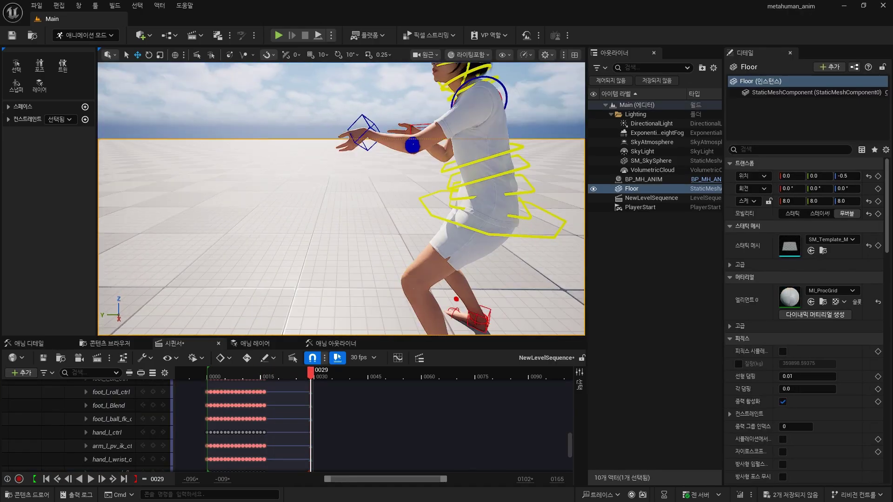
pyautogui.click(363, 189)
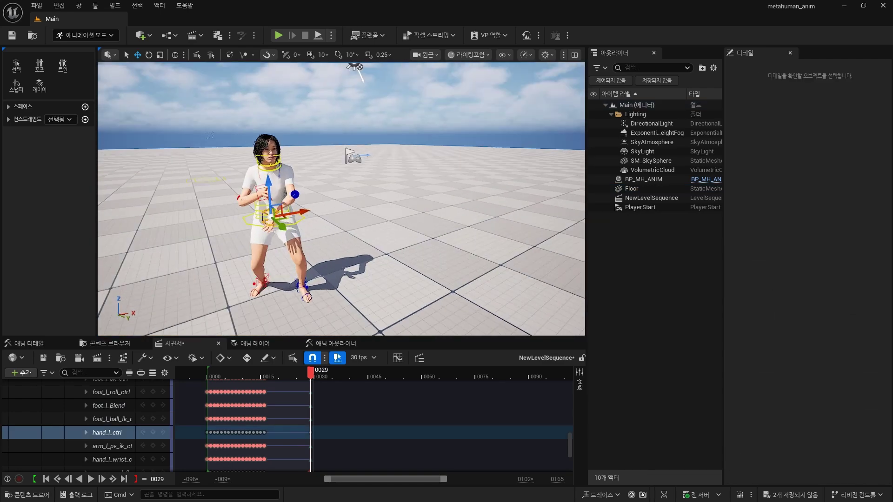
pyautogui.moveTo(352, 153); pyautogui.dragTo(455, 207, button='right')
pyautogui.hotkey('ctrl', 'z')
pyautogui.click(346, 199)
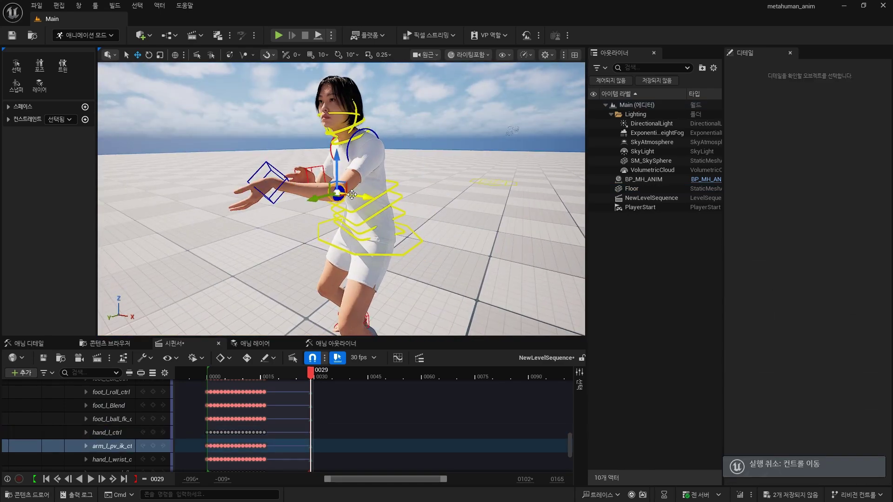
pyautogui.click(284, 180)
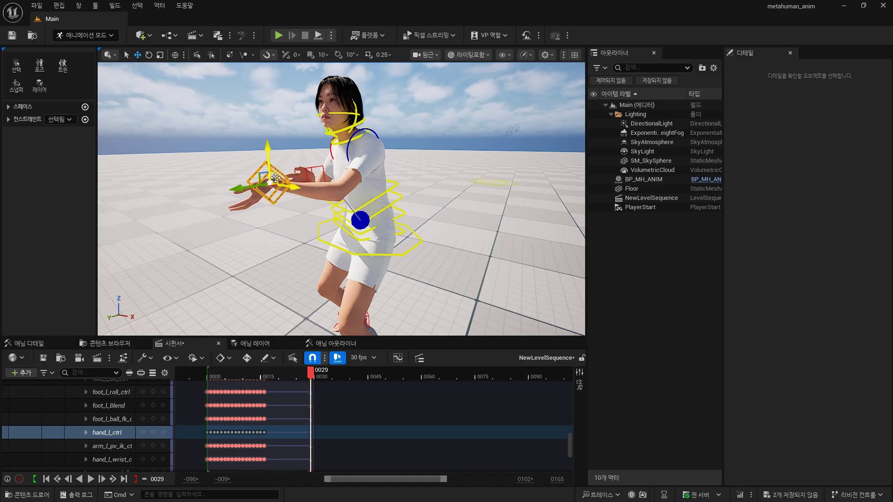
pyautogui.moveTo(275, 178)
pyautogui.mouseDown()
pyautogui.moveTo(316, 198)
pyautogui.moveTo(321, 216)
pyautogui.moveTo(283, 205)
pyautogui.mouseUp()
# - Rotate the left hand upright, checking it against the left-arm pole-vector control
pyautogui.press('e')
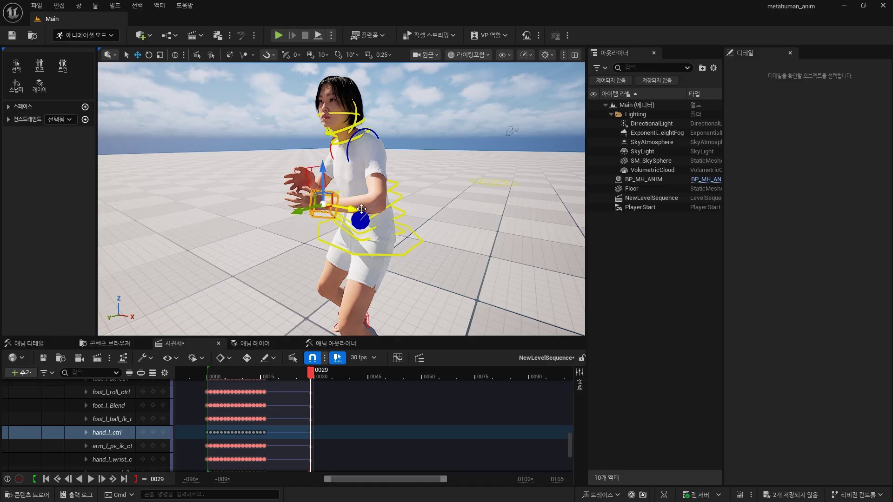
pyautogui.keyDown('alt'); pyautogui.moveTo(361, 209); pyautogui.dragTo(404, 218); pyautogui.keyUp('alt')
pyautogui.click(410, 223)
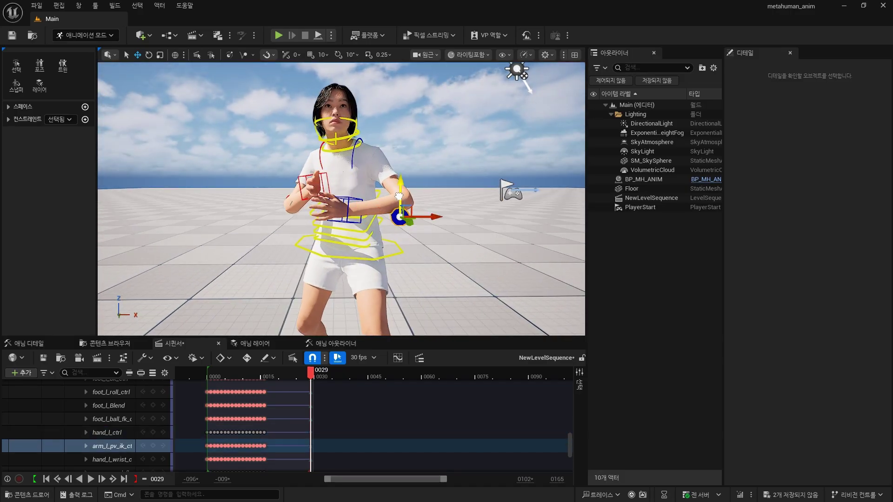
pyautogui.click(352, 210)
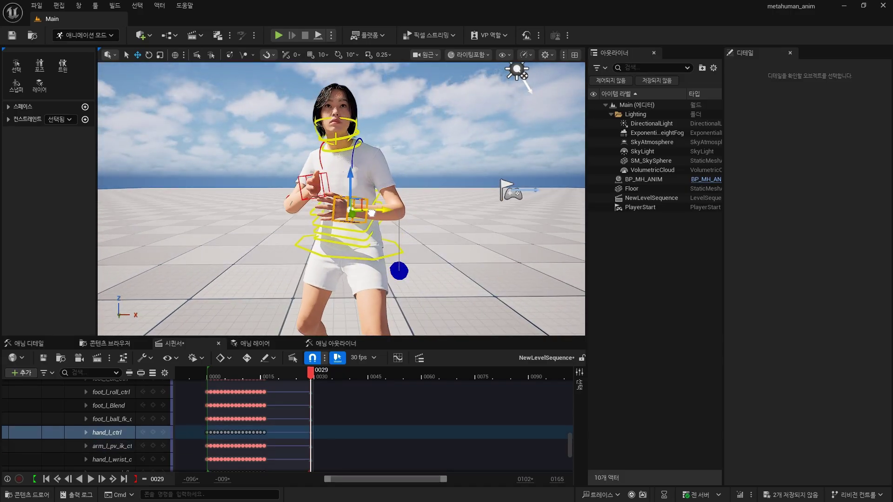
pyautogui.click(305, 190)
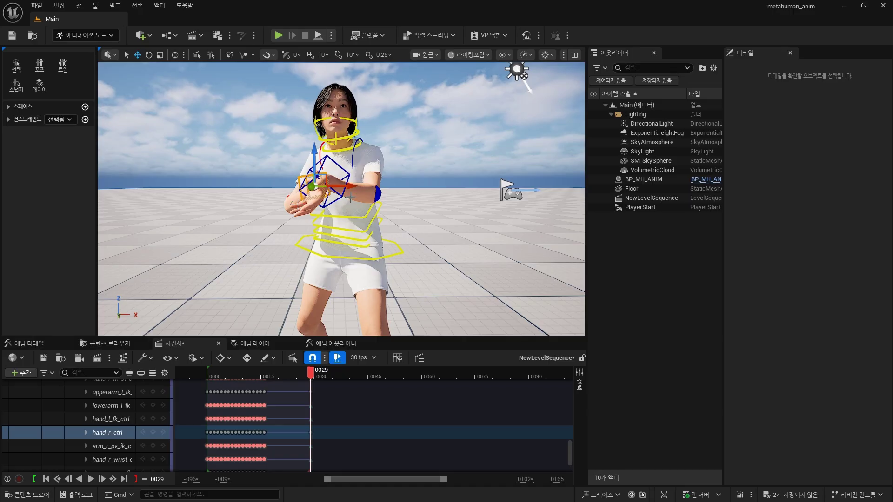
pyautogui.click(376, 192)
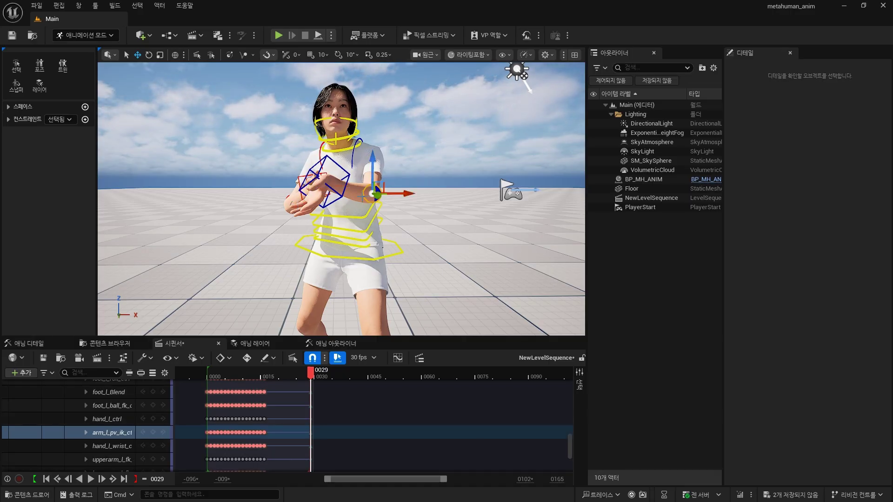
pyautogui.click(343, 184)
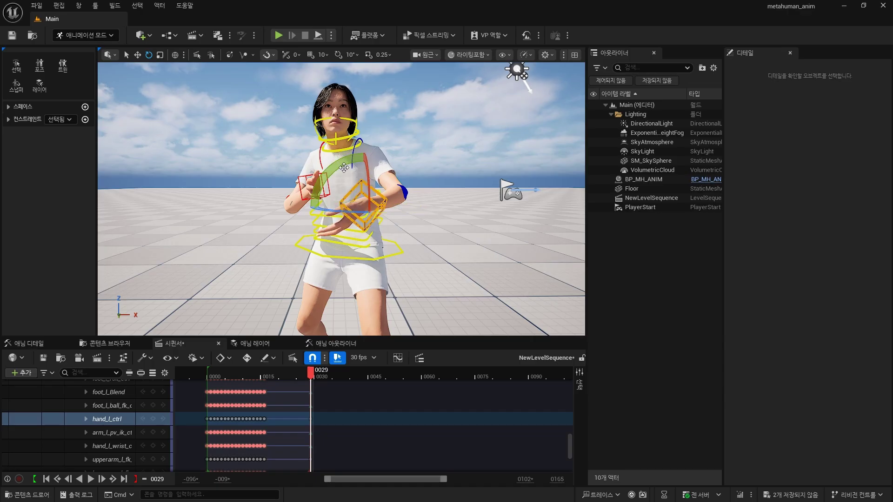
pyautogui.moveTo(345, 168); pyautogui.dragTo(359, 204)
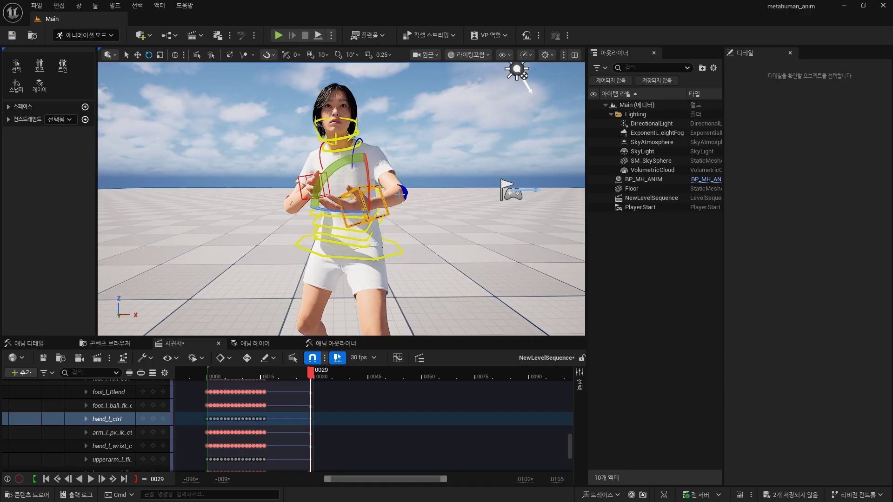
pyautogui.click(392, 193)
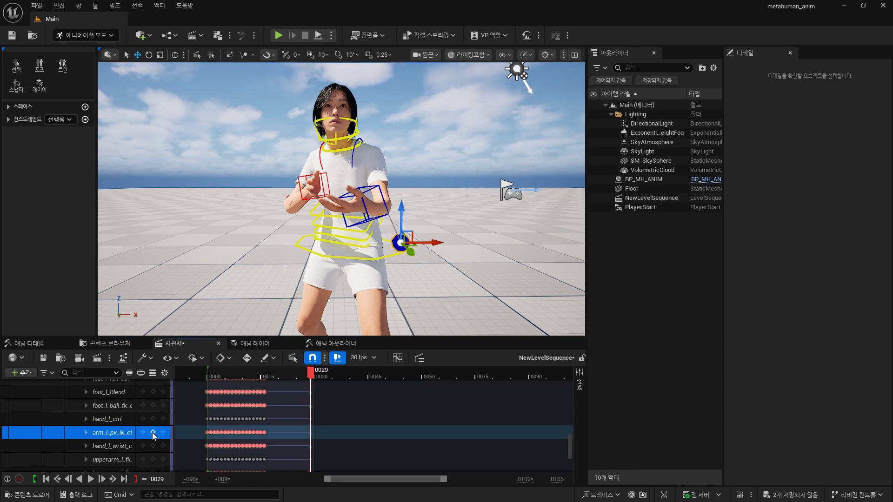
pyautogui.moveTo(353, 293)
pyautogui.mouseDown(button='right')
pyautogui.moveTo(325, 279)
pyautogui.moveTo(319, 219)
pyautogui.mouseUp(button='right')
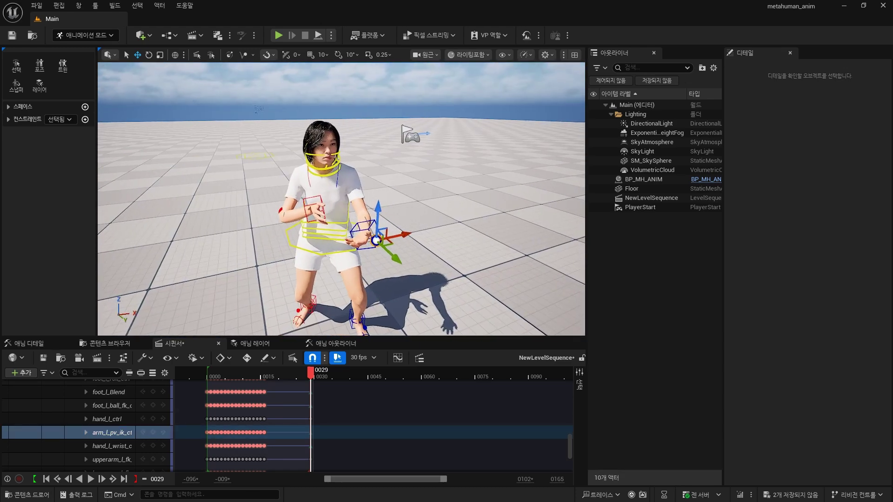
# - Rotate hand_r_ctrl about -42.71°, shift it down-right, key it at frame 29, and lower the right elbow pole
pyautogui.click(320, 219)
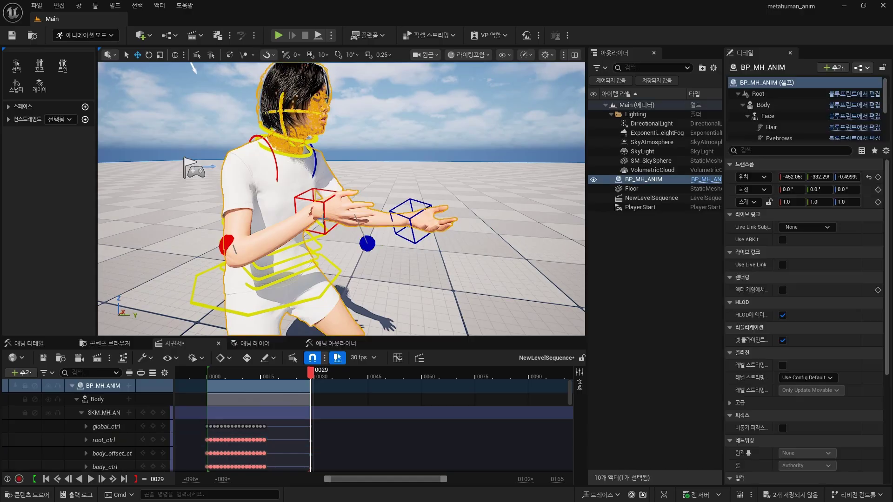
pyautogui.click(320, 218)
pyautogui.press('e')
pyautogui.moveTo(320, 251); pyautogui.dragTo(274, 163)
pyautogui.press('w')
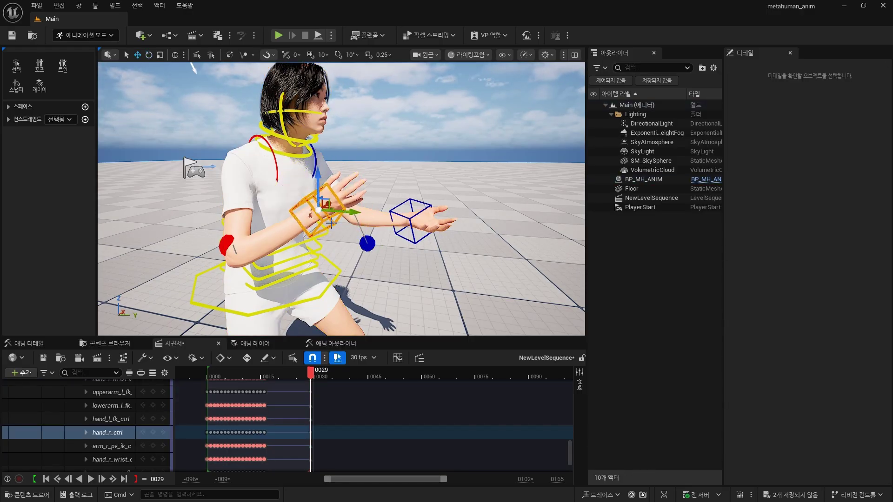
pyautogui.moveTo(327, 206); pyautogui.dragTo(339, 218)
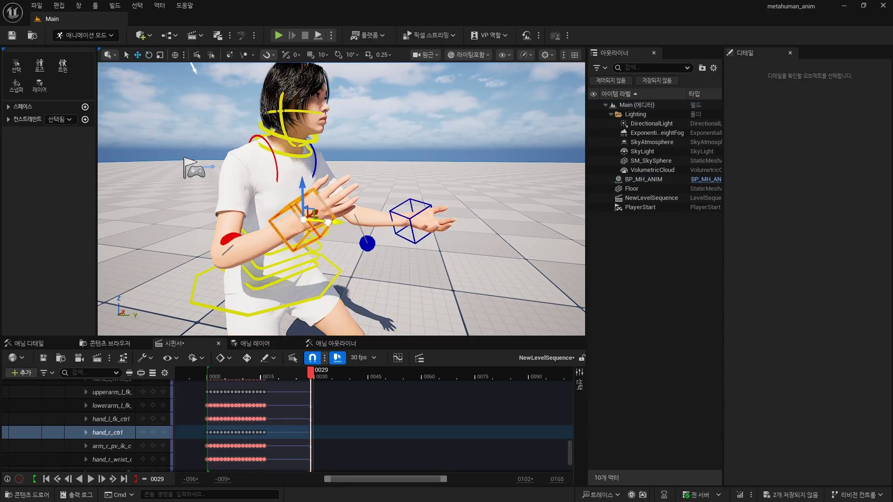
pyautogui.click(155, 433)
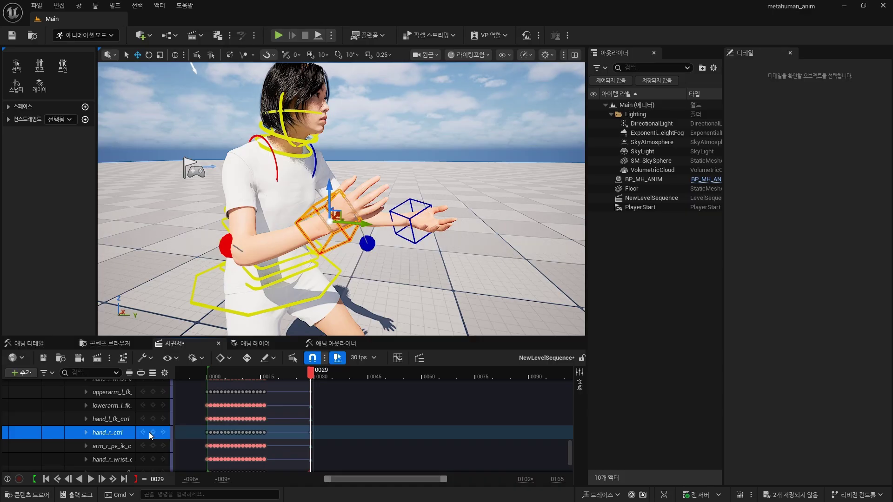
pyautogui.click(227, 245)
pyautogui.moveTo(226, 246); pyautogui.dragTo(238, 261)
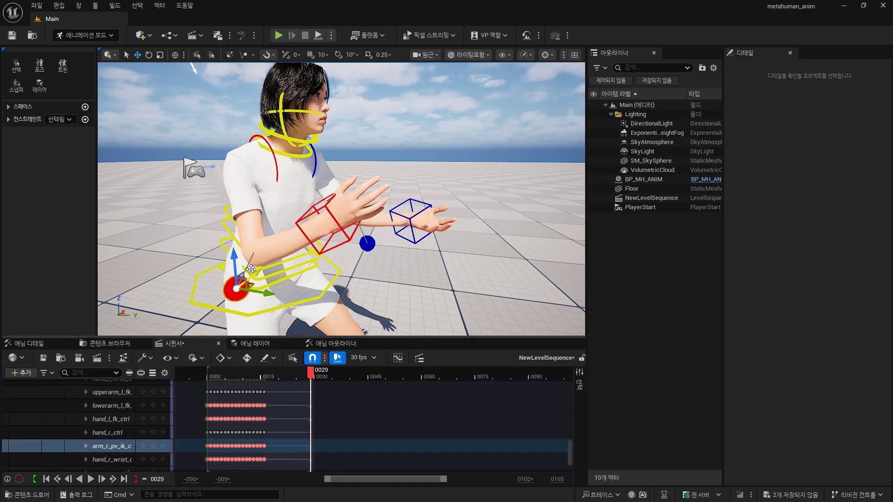
# - Shift the final column of dash keys from frame 29 to frame 23
pyautogui.moveTo(311, 372); pyautogui.dragTo(245, 368)
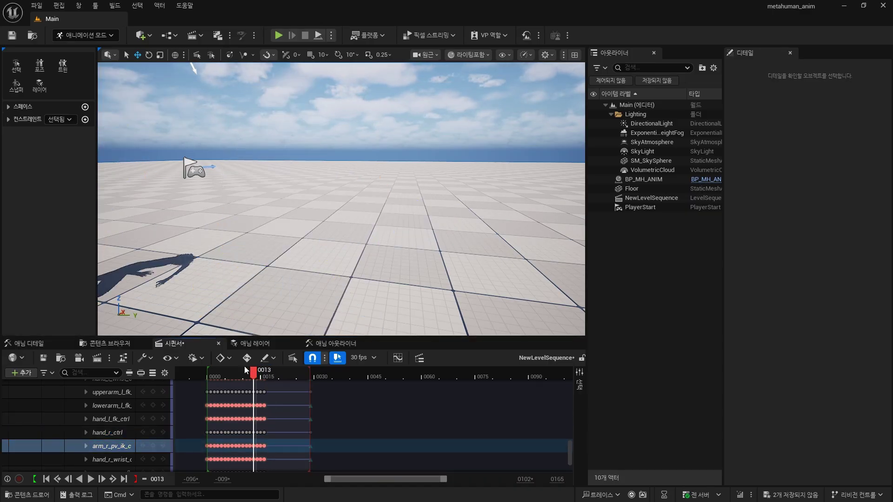
pyautogui.press('space')
pyautogui.moveTo(231, 76); pyautogui.dragTo(241, 116, button='right')
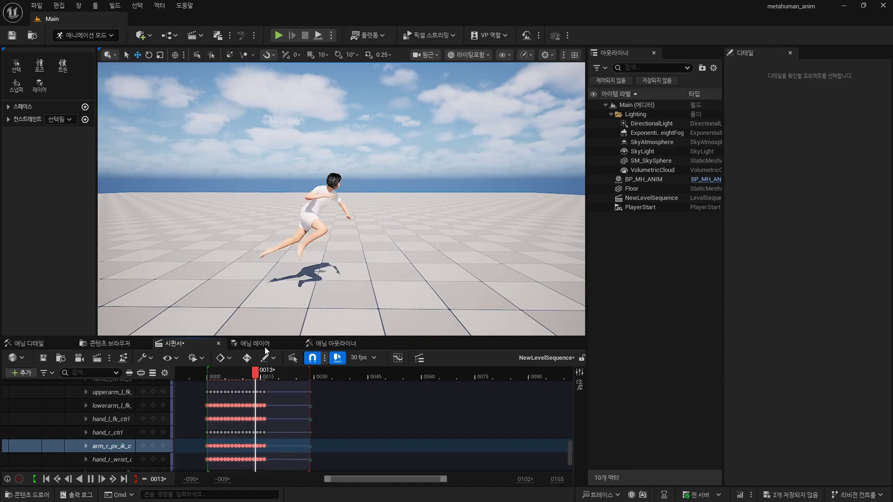
pyautogui.moveTo(270, 321); pyautogui.dragTo(297, 298, button='right')
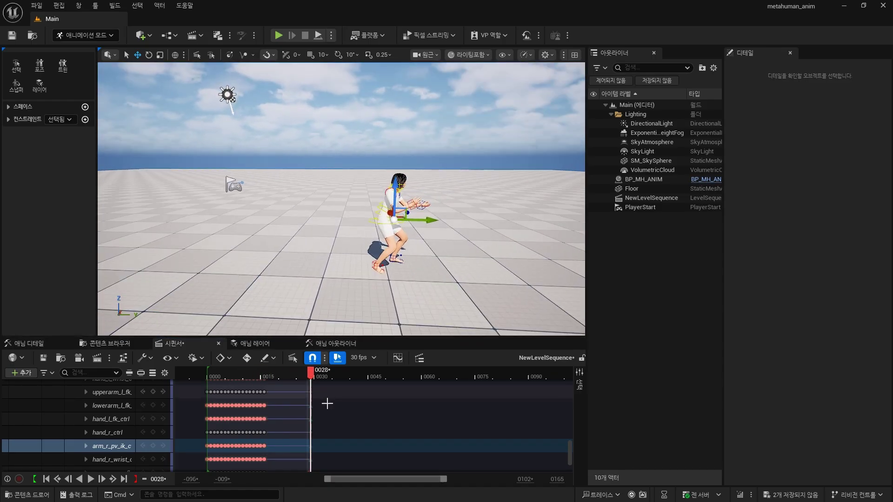
pyautogui.scroll(3, 333, 426)
pyautogui.scroll(3, 326, 433)
pyautogui.scroll(3, 321, 433)
pyautogui.scroll(3, 310, 434)
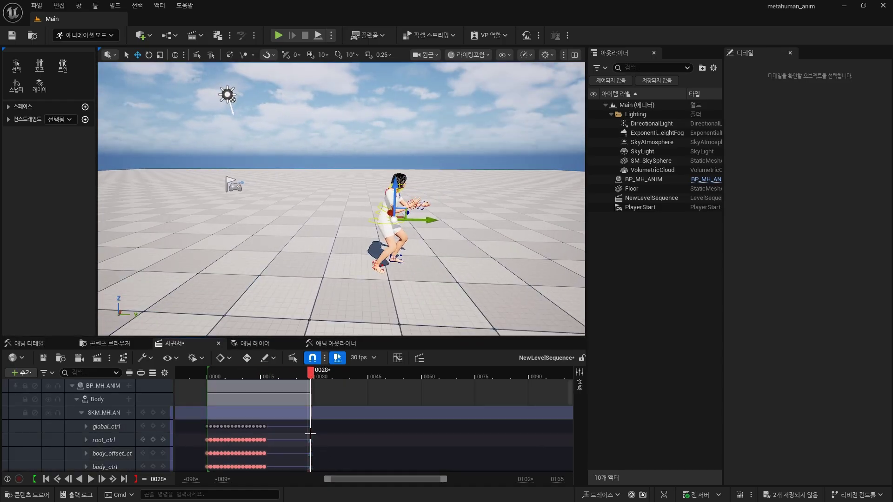
pyautogui.moveTo(290, 447); pyautogui.dragTo(290, 447)
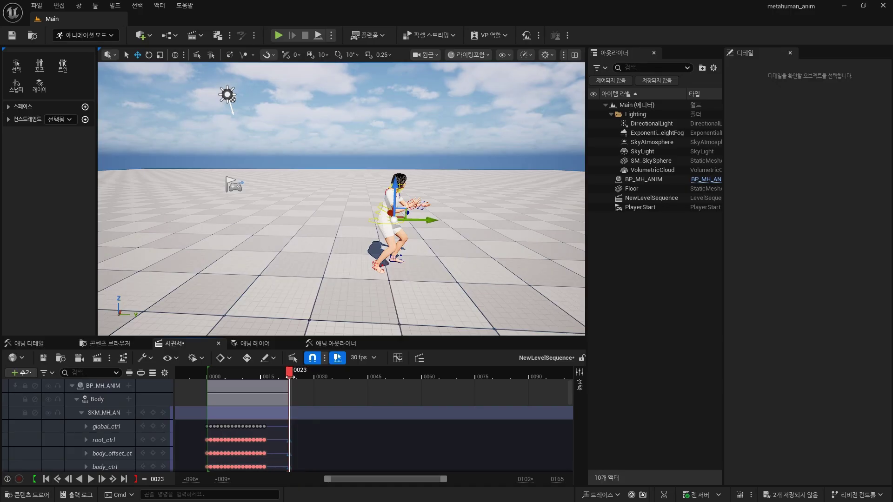
# - Scrub and replay the shortened dash to preview the new ending
pyautogui.moveTo(290, 377); pyautogui.dragTo(235, 376)
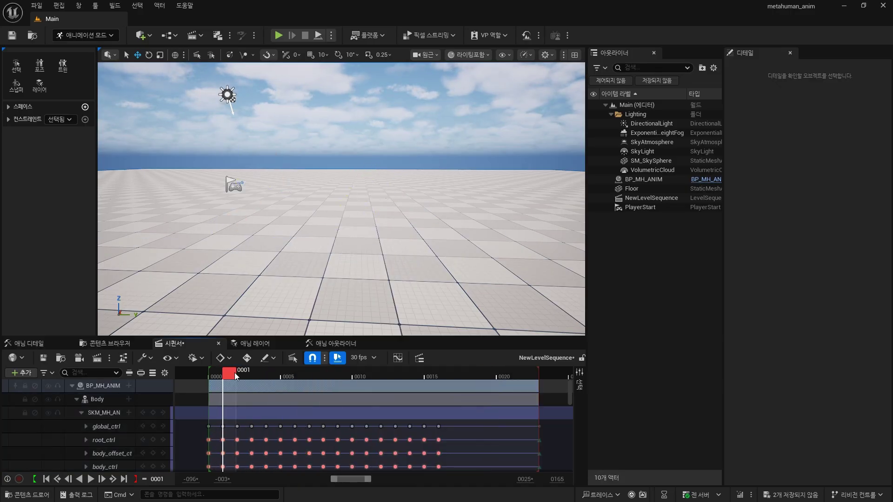
pyautogui.press('space')
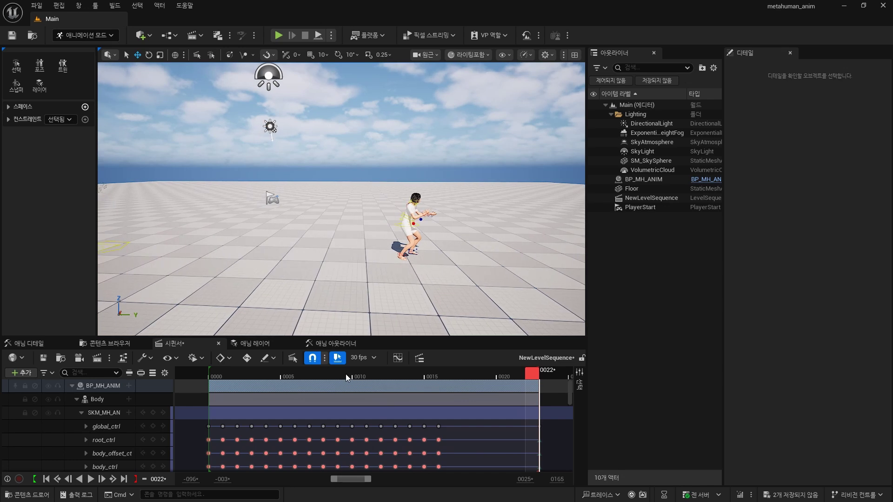
pyautogui.moveTo(386, 377)
pyautogui.mouseDown()
pyautogui.moveTo(473, 379)
pyautogui.moveTo(518, 395)
pyautogui.mouseUp()
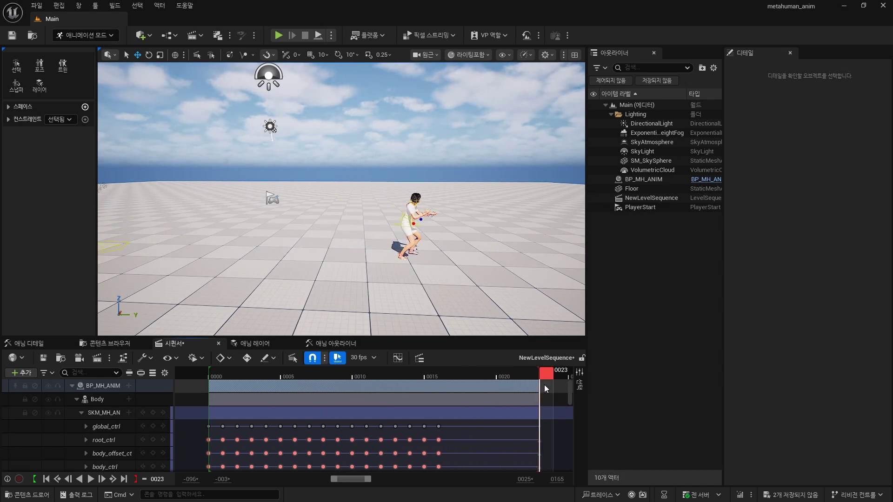
pyautogui.press('space')
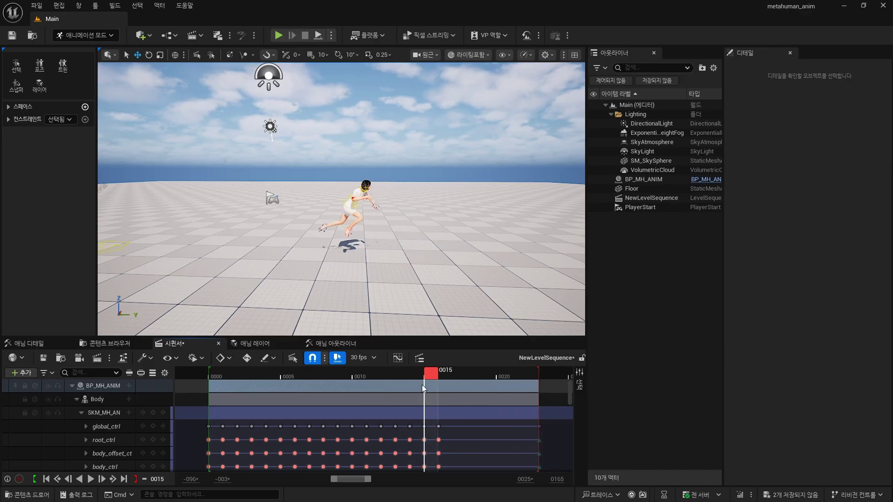
pyautogui.press('space')
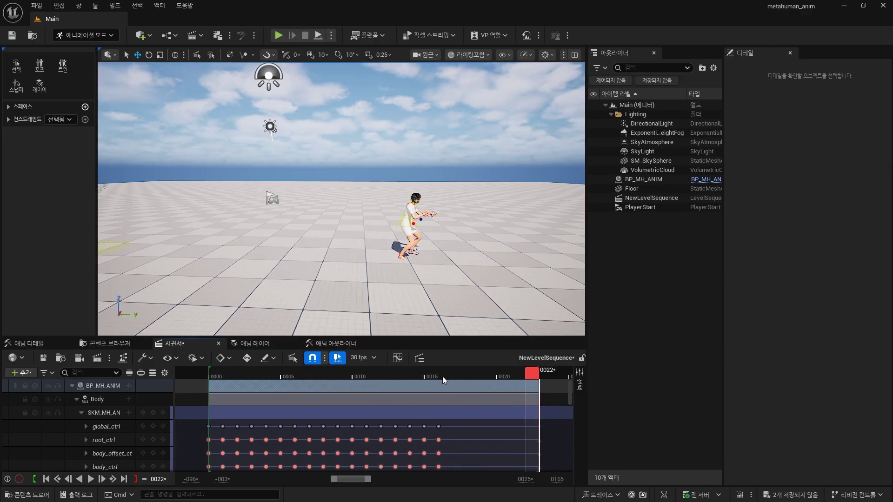
# - Bake the Body track to an AS_DASH_NEW animation sequence in MetaHumans/ANIM and locate it in the content browser
pyautogui.click(105, 401)
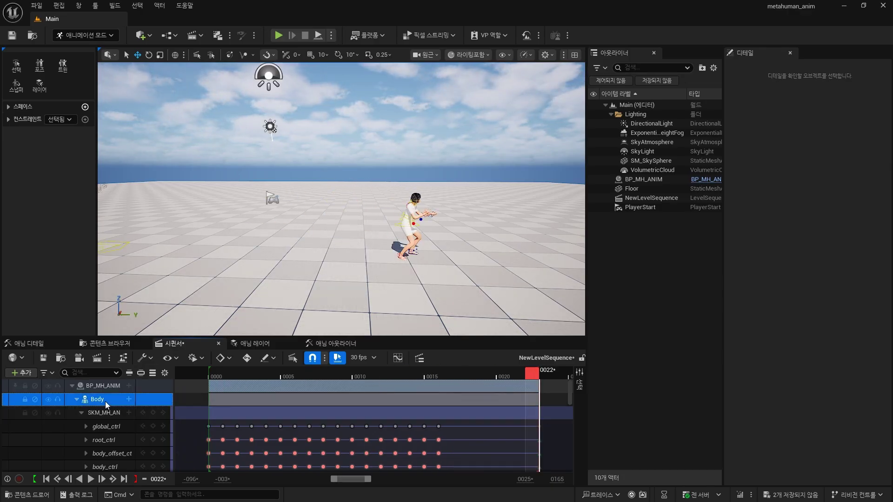
pyautogui.rightClick(105, 401)
pyautogui.click(204, 182)
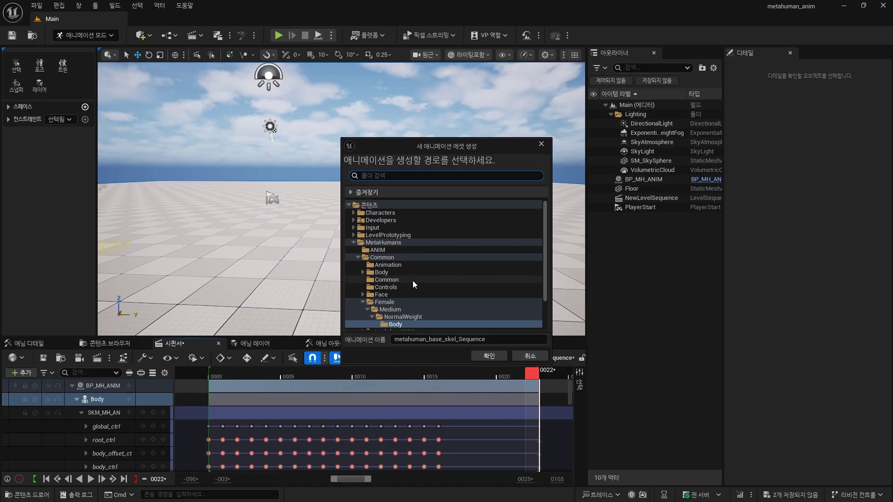
pyautogui.click(377, 252)
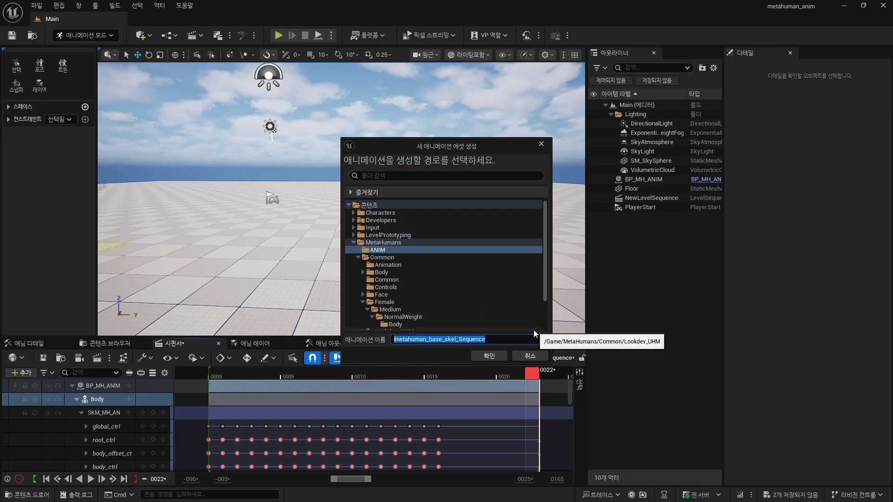
pyautogui.write('AS_DASH_NE')
pyautogui.press('Return')
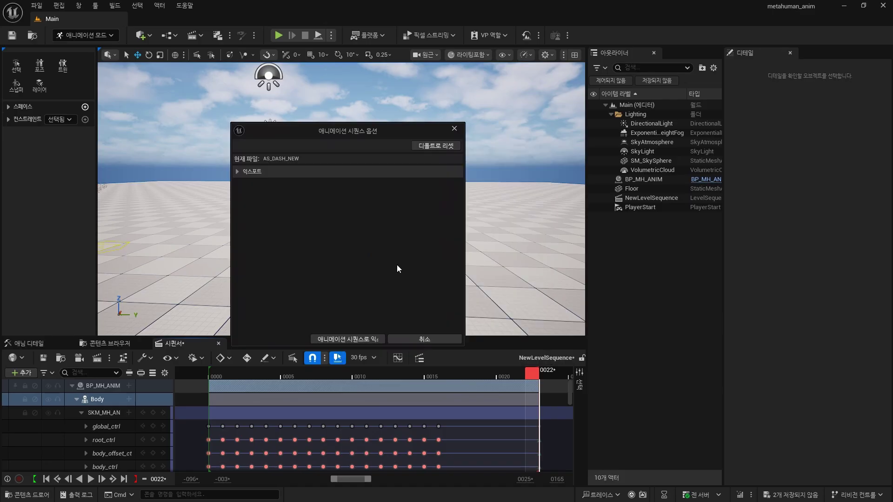
pyautogui.click(361, 341)
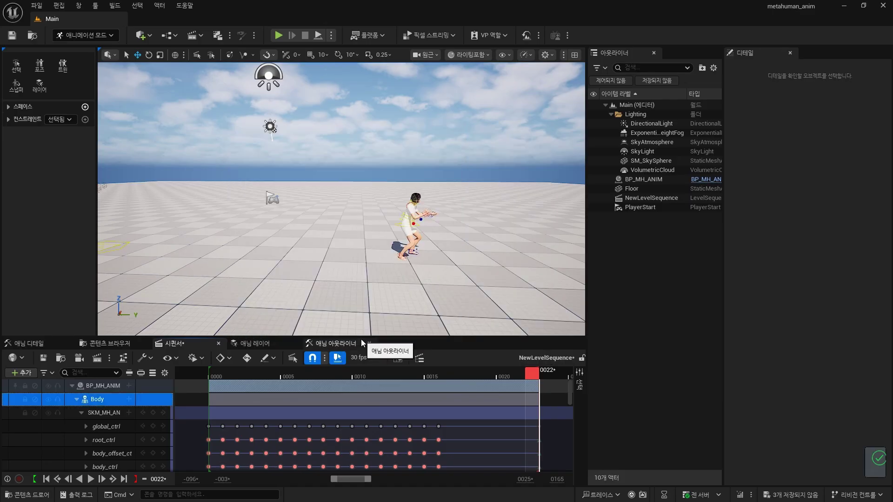
pyautogui.click(108, 345)
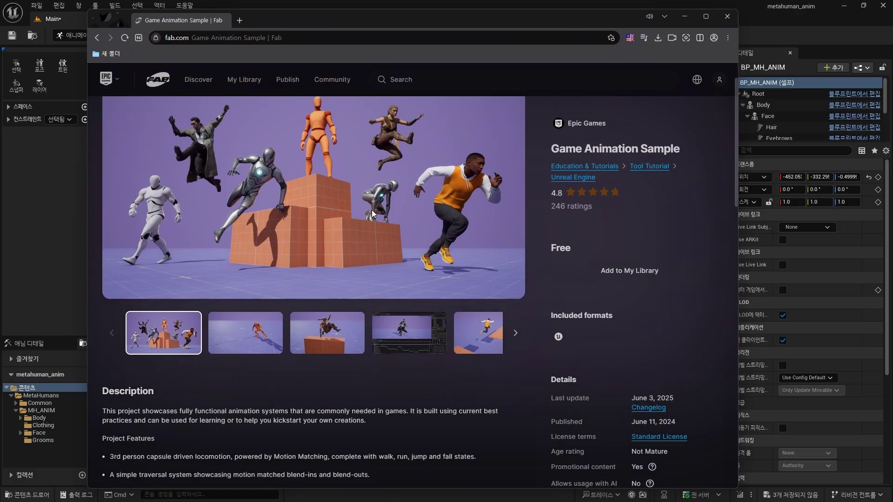
# - Scroll down Fab's free Game Animation Sample page by Epic Games in the browser
pyautogui.scroll(-1, 372, 210)
# - Browse the second through fifth gallery images, ending on the character leaping toward an orange platform
pyautogui.scroll(1, 360, 219)
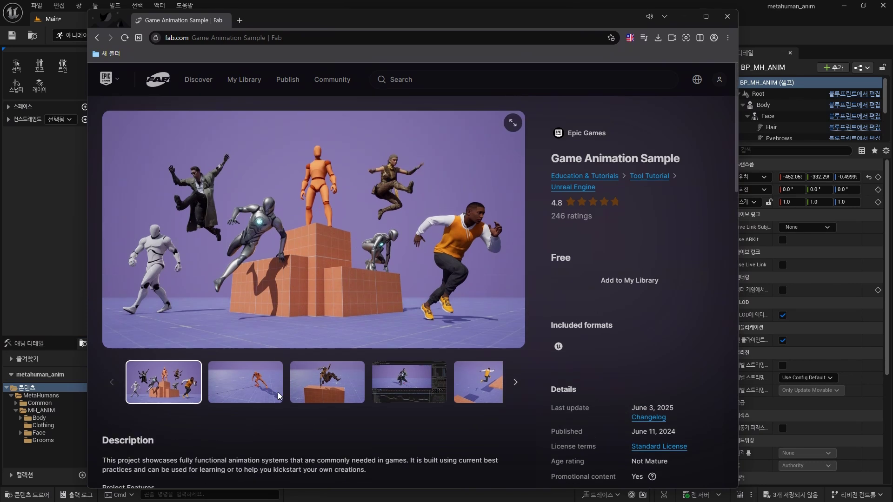
pyautogui.click(262, 395)
pyautogui.click(346, 391)
pyautogui.click(420, 389)
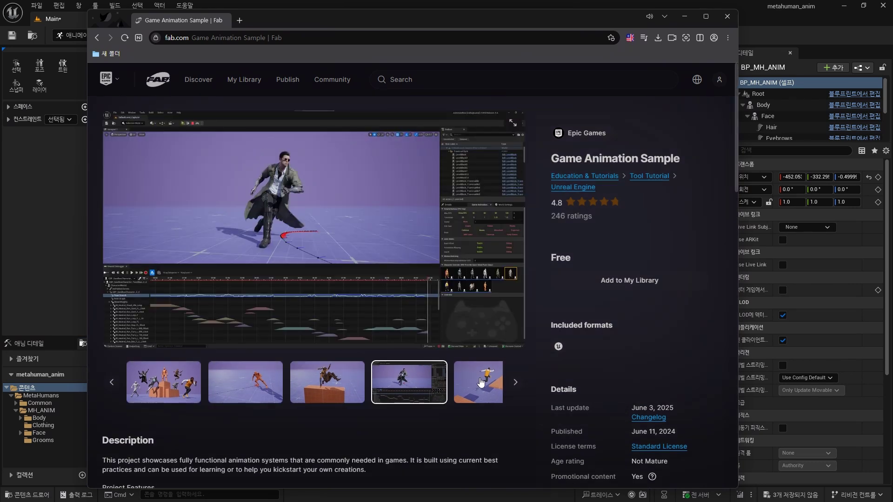
pyautogui.click(480, 382)
pyautogui.scroll(-5, 433, 426)
pyautogui.scroll(5, 434, 412)
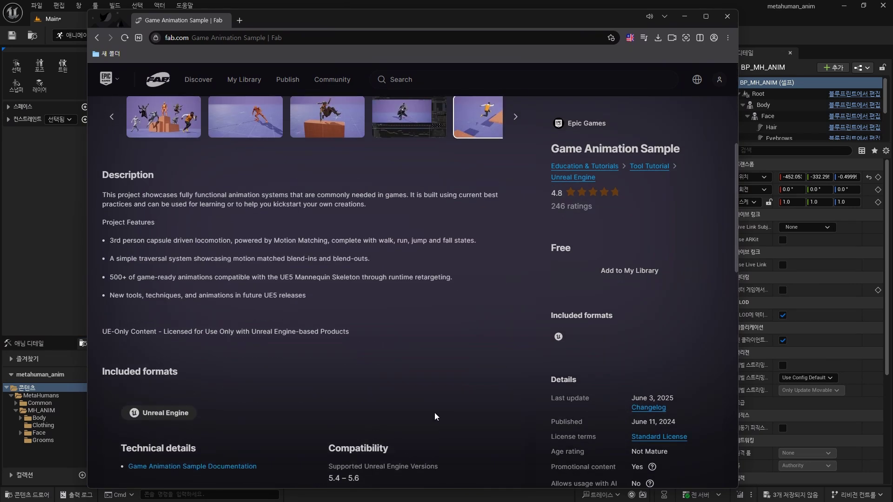